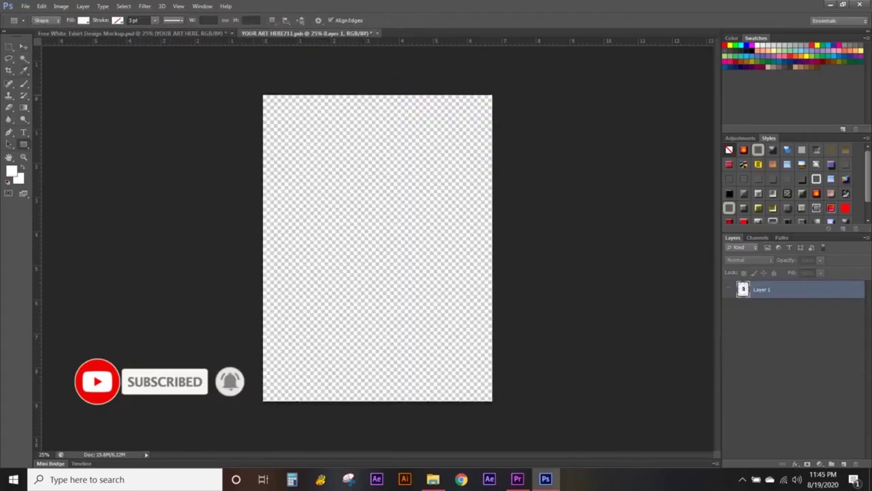
Cover the canvas with a white rectangle, then open Packaging and select the lion image
{"action": "left_click_drag", "start_coordinate": [431, 353], "coordinate": [501, 415]}
{"action": "key", "text": "v"}
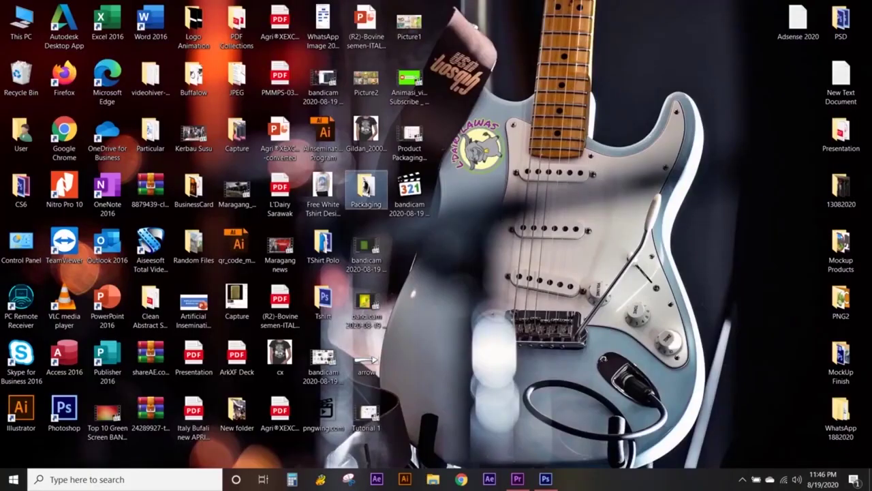
{"action": "double_click", "coordinate": [366, 187]}
{"action": "left_click", "coordinate": [492, 103]}
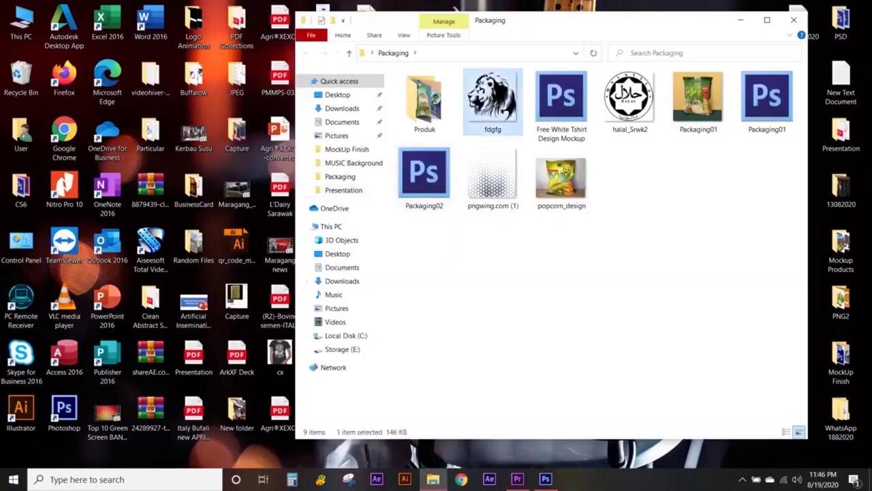
Bring the triangle pattern and lion images onto the white artwork
{"action": "left_click", "coordinate": [493, 178], "text": "ctrl"}
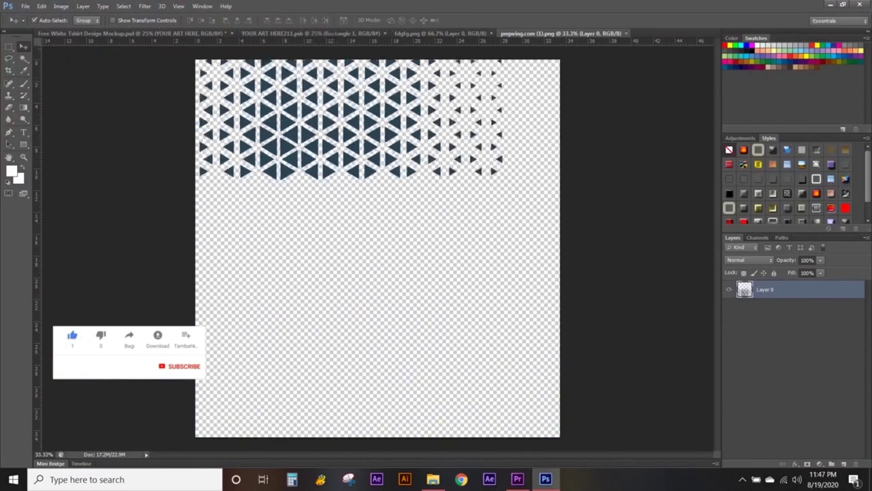
{"action": "left_click_drag", "start_coordinate": [310, 32], "coordinate": [359, 273]}
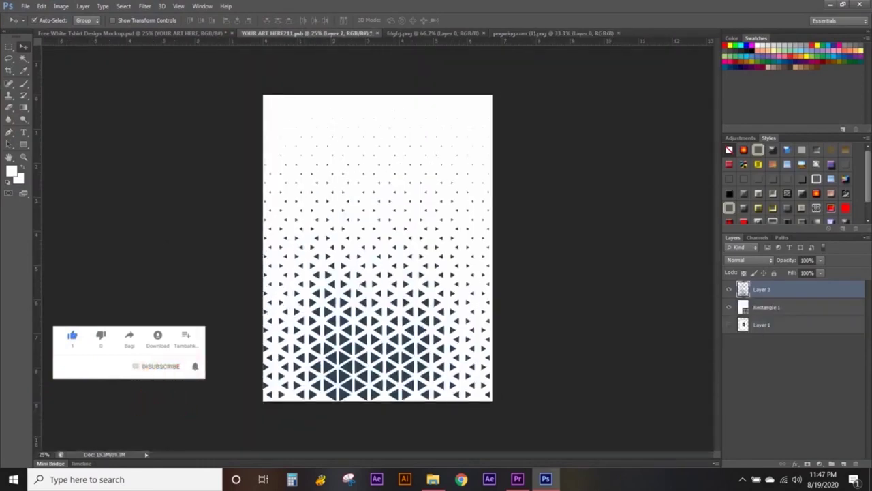
{"action": "left_click", "coordinate": [552, 33]}
{"action": "left_click_drag", "start_coordinate": [375, 239], "coordinate": [359, 266]}
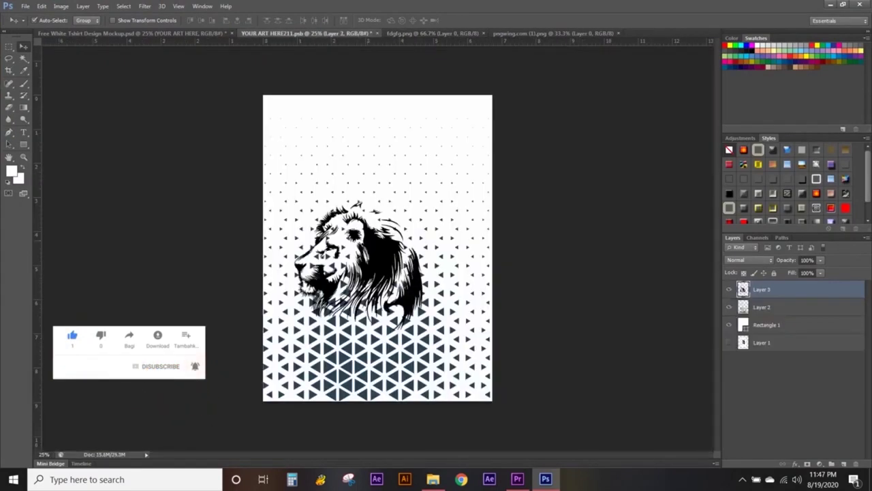
Scale the lion up to cover most of the canvas
{"action": "key", "text": "ctrl+t"}
{"action": "left_click_drag", "start_coordinate": [425, 201], "coordinate": [487, 141]}
{"action": "mouse_move", "coordinate": [293, 321]}
{"action": "left_mouse_down"}
{"action": "mouse_move", "coordinate": [264, 363]}
{"action": "mouse_move", "coordinate": [270, 351]}
{"action": "left_mouse_up"}
{"action": "left_click", "coordinate": [24, 46]}
{"action": "left_click", "coordinate": [364, 169]}
Shrink the triangle pattern into a box positioned over the lion
{"action": "left_click", "coordinate": [761, 306]}
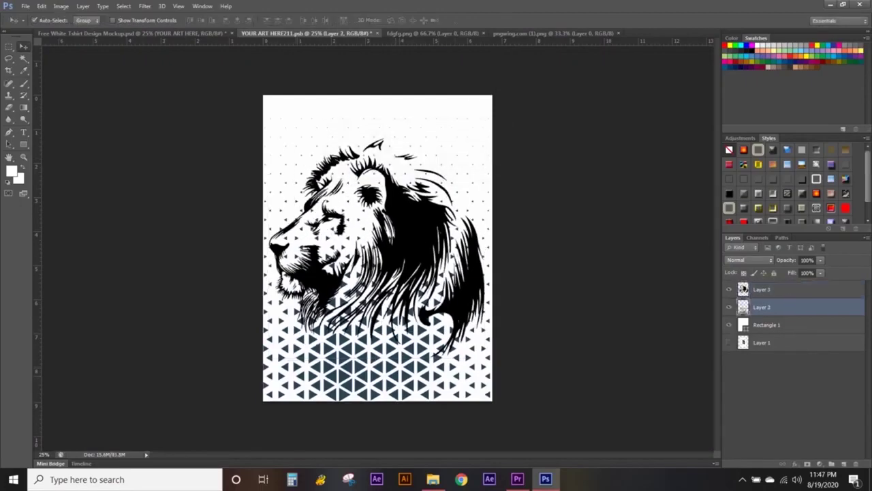
{"action": "key", "text": "ctrl+t"}
{"action": "left_click_drag", "start_coordinate": [234, 399], "coordinate": [311, 321]}
{"action": "left_click_drag", "start_coordinate": [506, 321], "coordinate": [475, 285]}
{"action": "left_click_drag", "start_coordinate": [452, 141], "coordinate": [435, 151]}
{"action": "left_click", "coordinate": [23, 46]}
{"action": "left_click", "coordinate": [370, 170]}
Scale the lion down into place, save the artwork, and view the T-shirt mockup
{"action": "left_click", "coordinate": [744, 289]}
{"action": "key", "text": "ctrl+t"}
{"action": "left_click_drag", "start_coordinate": [263, 360], "coordinate": [301, 321]}
{"action": "left_click_drag", "start_coordinate": [467, 136], "coordinate": [491, 126]}
{"action": "left_click_drag", "start_coordinate": [388, 178], "coordinate": [407, 201]}
{"action": "left_click", "coordinate": [23, 46]}
{"action": "left_click", "coordinate": [364, 168]}
{"action": "key", "text": "ctrl+s"}
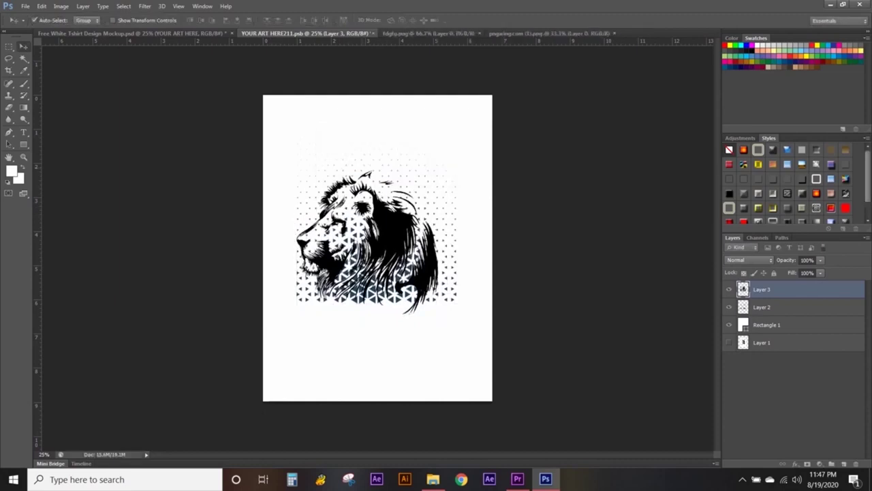
{"action": "left_click", "coordinate": [129, 32]}
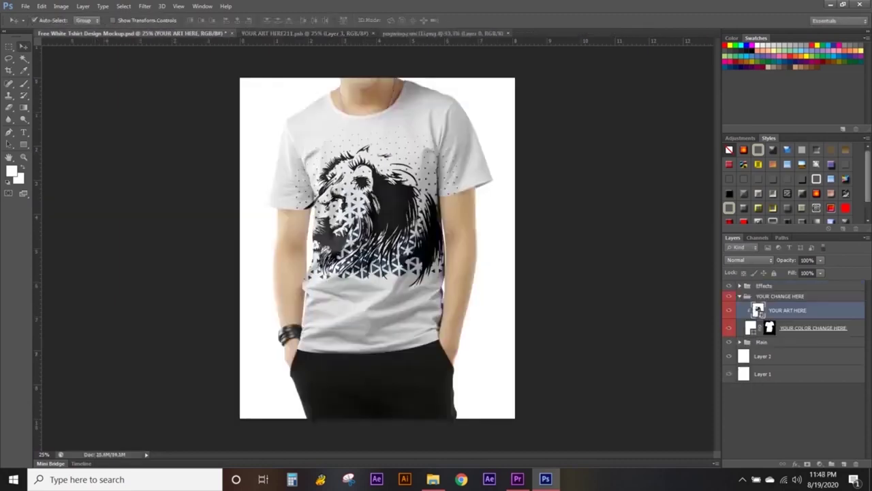
Shrink the triangle pattern and move it onto the lion
{"action": "left_click", "coordinate": [306, 33]}
{"action": "left_click", "coordinate": [767, 324]}
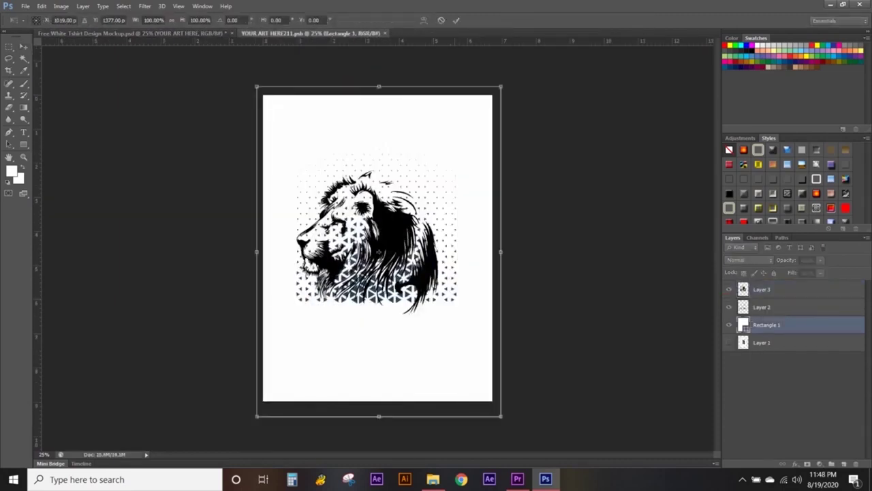
{"action": "left_click", "coordinate": [762, 306]}
{"action": "key", "text": "ctrl+t"}
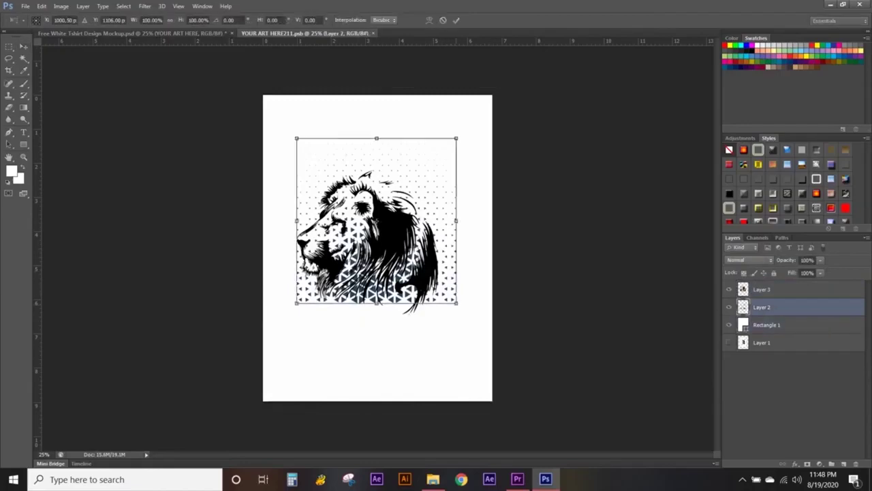
{"action": "left_click_drag", "start_coordinate": [456, 303], "coordinate": [402, 245]}
{"action": "left_click_drag", "start_coordinate": [351, 135], "coordinate": [372, 178]}
{"action": "key", "text": "Return"}
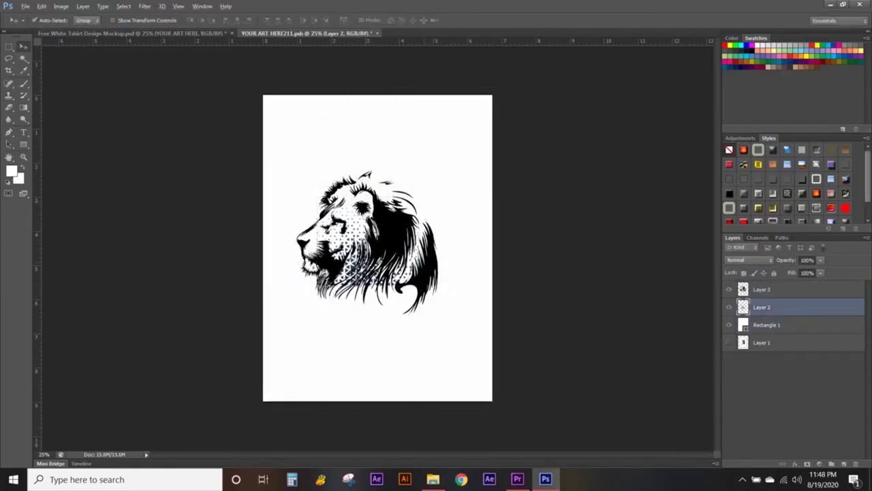
Scale the lion down and reposition it over the pattern
{"action": "scroll", "coordinate": [388, 204], "scroll_direction": "up", "scroll_amount": 2}
{"action": "left_click", "coordinate": [761, 289]}
{"action": "key", "text": "ctrl+t"}
{"action": "left_click_drag", "start_coordinate": [459, 343], "coordinate": [419, 257]}
{"action": "left_click_drag", "start_coordinate": [357, 170], "coordinate": [392, 198]}
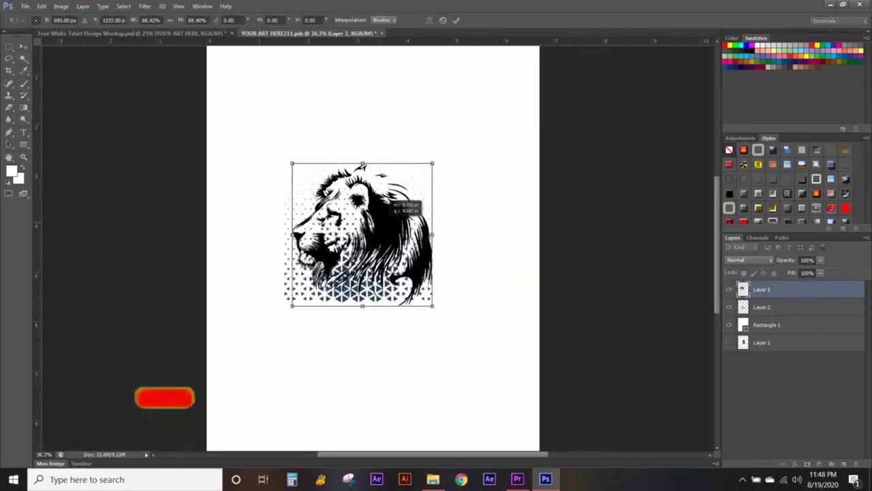
{"action": "key", "text": "v"}
{"action": "key", "text": "Return"}
{"action": "left_click_drag", "start_coordinate": [361, 235], "coordinate": [354, 233]}
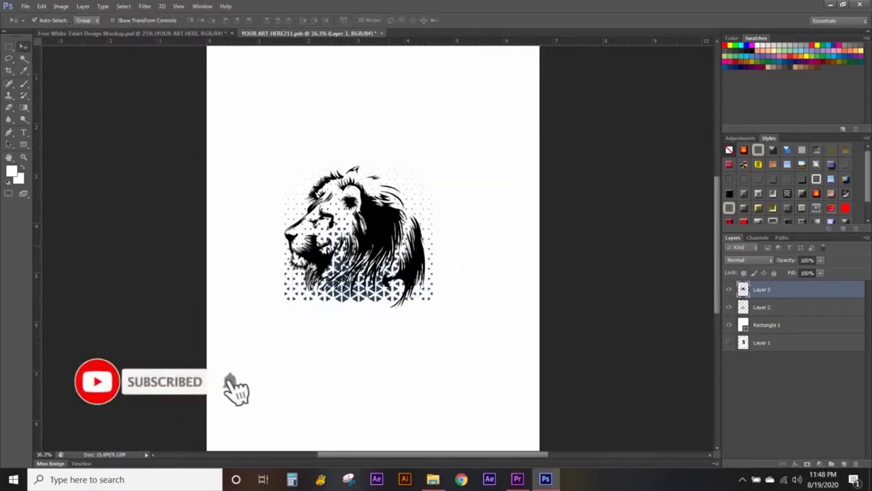
Save the artwork, preview it on the T-shirt mockup, and start text below the lion
{"action": "key", "text": "ctrl+s"}
{"action": "key", "text": "ctrl+Tab"}
{"action": "scroll", "coordinate": [368, 246], "scroll_direction": "up", "scroll_amount": 2}
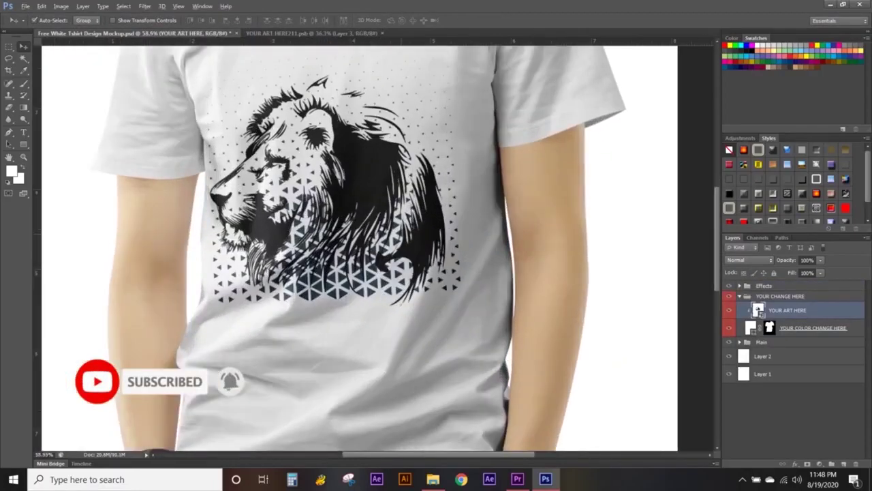
{"action": "key", "text": "ctrl+Tab"}
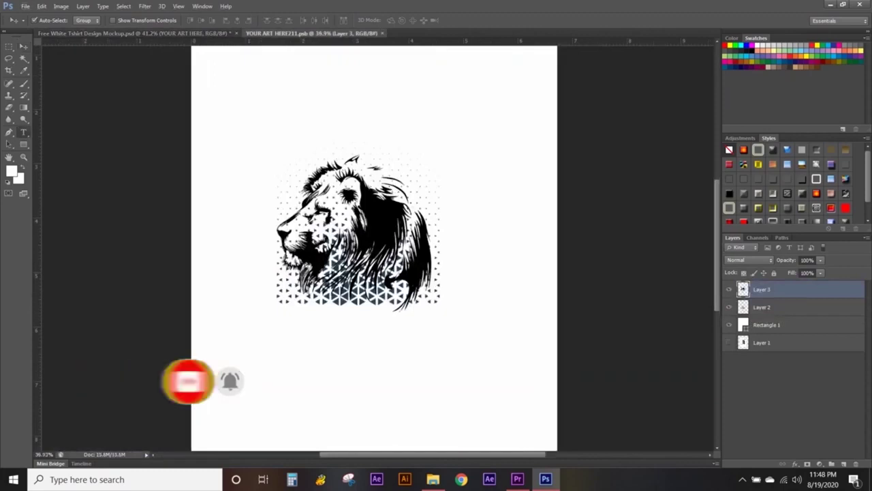
{"action": "key", "text": "t"}
{"action": "left_click", "coordinate": [273, 324]}
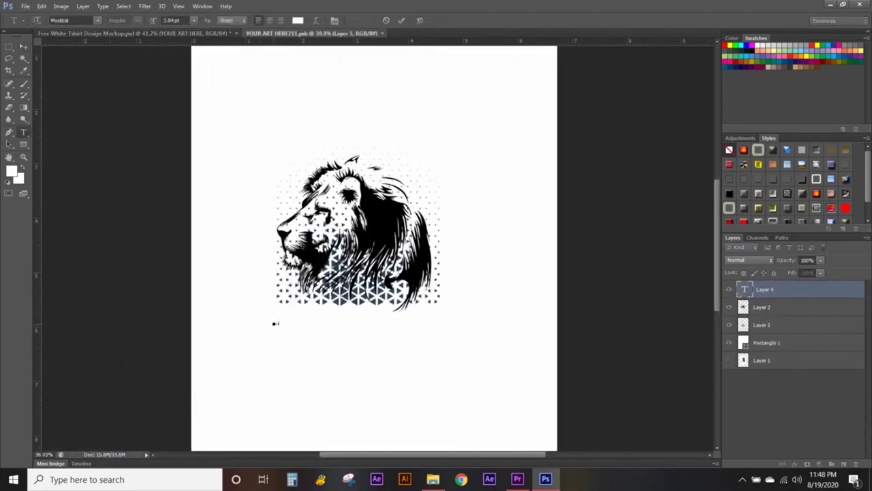
Type LION and merge it down into the lion layer
{"action": "type", "text": "LION"}
{"action": "key", "text": "ctrl+Return"}
{"action": "key", "text": "v"}
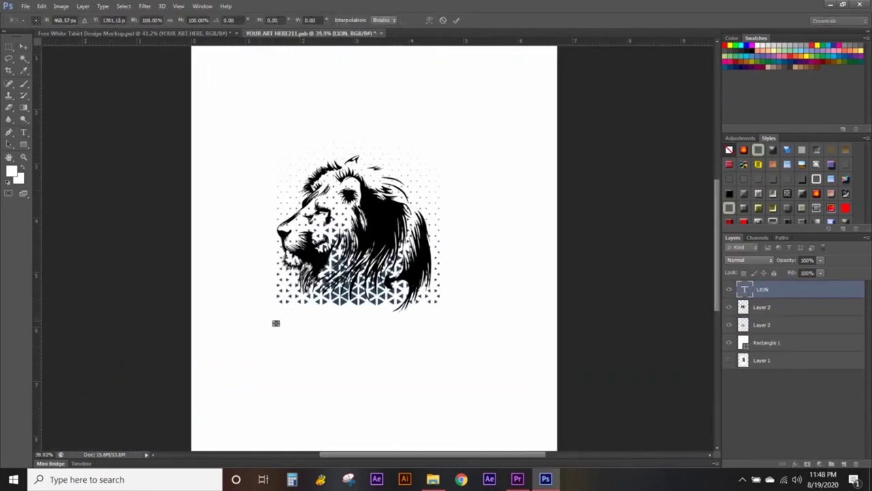
{"action": "key", "text": "ctrl+e"}
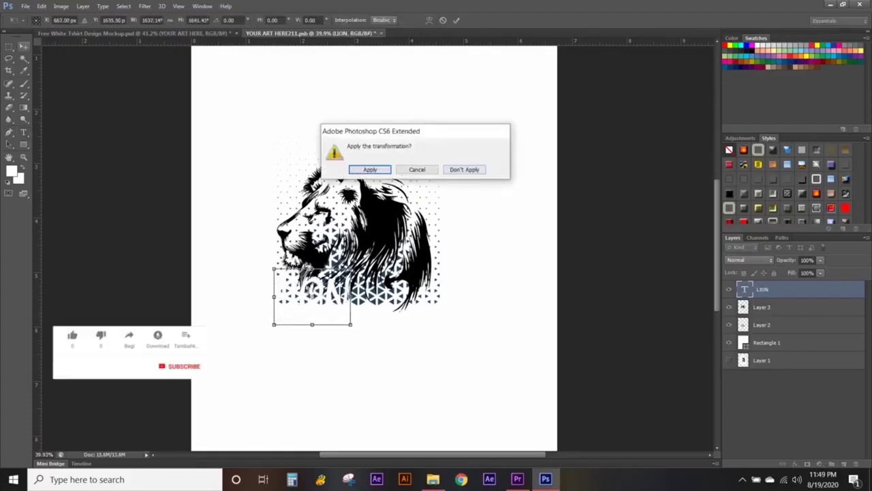
{"action": "key", "text": "Return"}
Choose a foreground colour and start a new text entry under the lion
{"action": "left_click", "coordinate": [10, 170]}
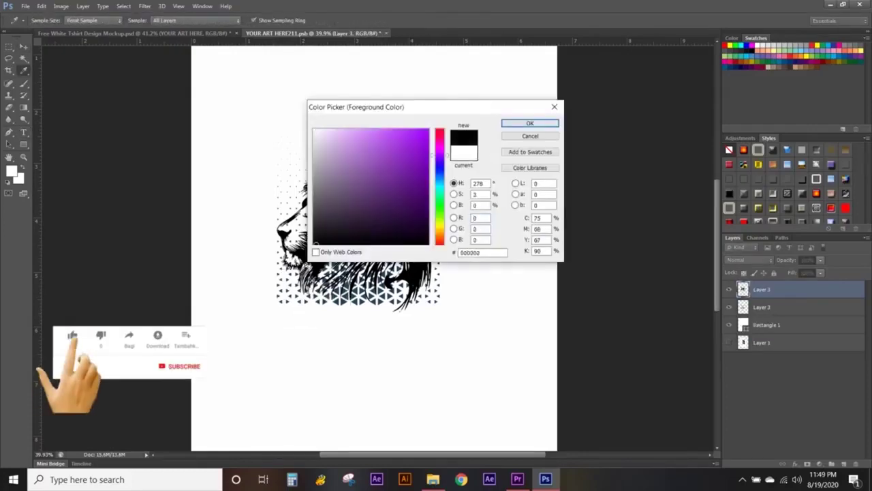
{"action": "key", "text": "Return"}
{"action": "right_click", "coordinate": [23, 132]}
{"action": "left_click", "coordinate": [74, 130]}
{"action": "left_click", "coordinate": [278, 316]}
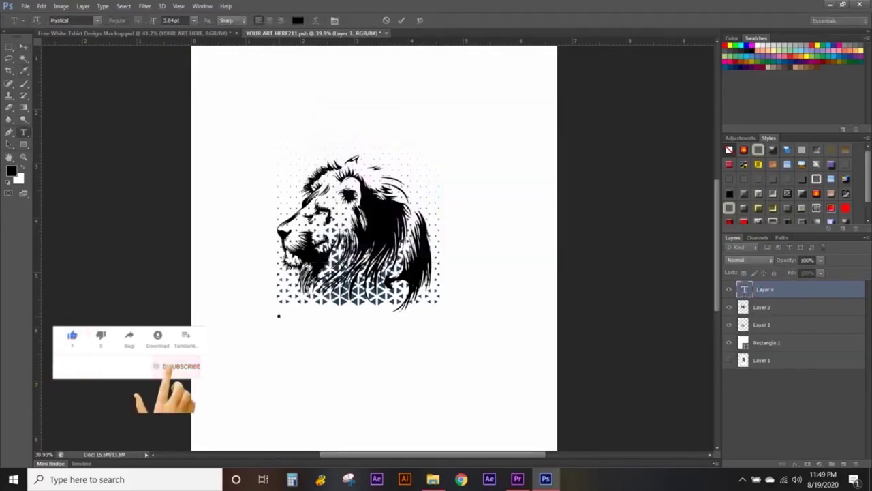
{"action": "type", "text": "LION"}
Scale the LION text to overlap the lower lion head
{"action": "key", "text": "ctrl+t"}
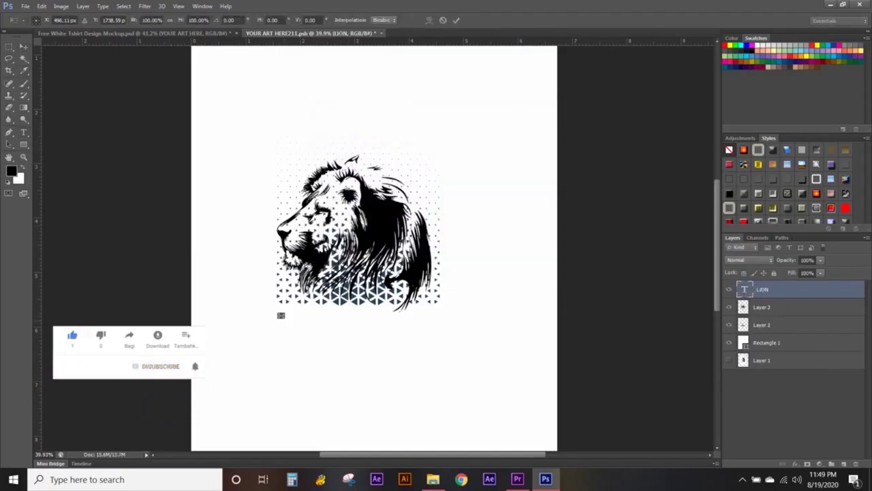
{"action": "left_click_drag", "start_coordinate": [306, 324], "coordinate": [366, 290]}
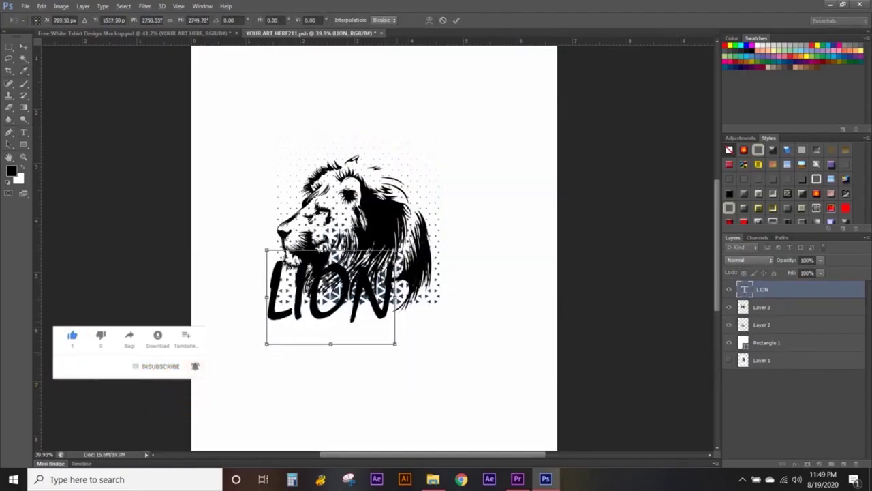
{"action": "left_click_drag", "start_coordinate": [376, 292], "coordinate": [344, 282]}
{"action": "key", "text": "v"}
{"action": "key", "text": "Return"}
Select the LION text, make it red, and duplicate it
{"action": "left_click", "coordinate": [280, 293]}
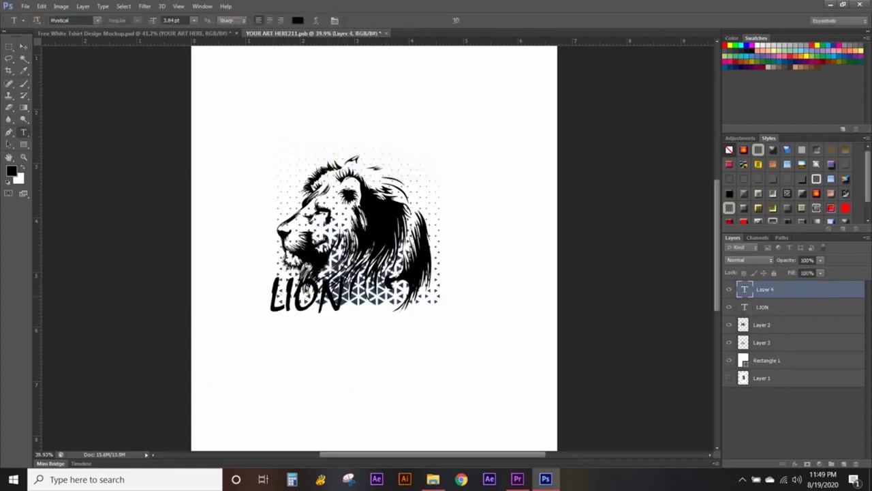
{"action": "left_click", "coordinate": [286, 293]}
{"action": "left_click_drag", "start_coordinate": [284, 298], "coordinate": [345, 298]}
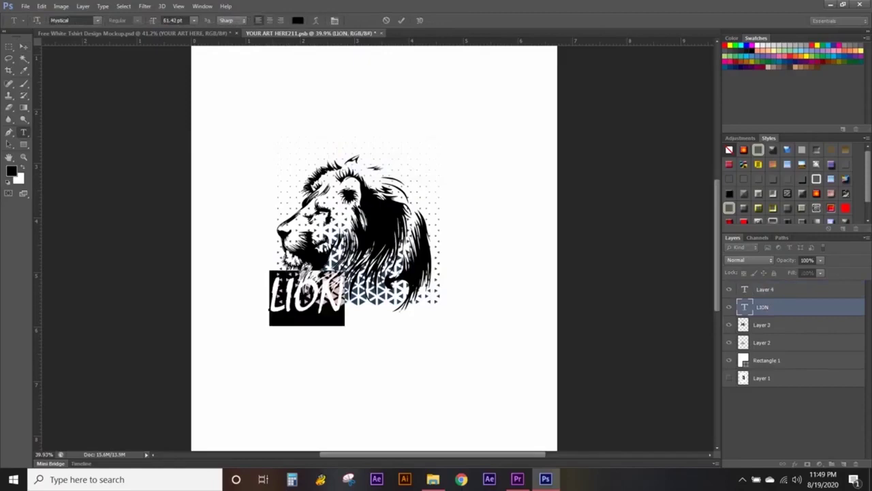
{"action": "key", "text": "ctrl+Return"}
{"action": "key", "text": "v"}
{"action": "scroll", "coordinate": [337, 312], "scroll_direction": "up", "scroll_amount": 3}
Move the LION copy down-right and shrink it to a small word
{"action": "left_click_drag", "start_coordinate": [280, 283], "coordinate": [381, 332]}
{"action": "key", "text": "ctrl+t"}
{"action": "left_click_drag", "start_coordinate": [450, 387], "coordinate": [364, 322]}
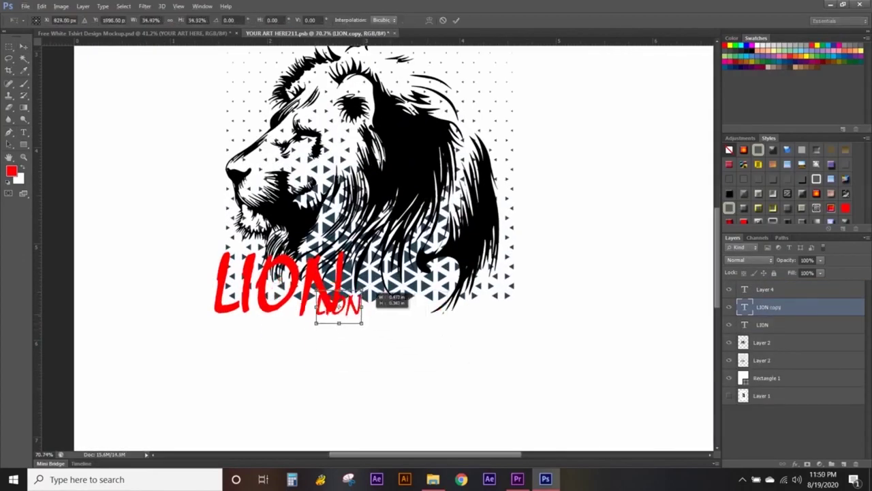
{"action": "key", "text": "v"}
{"action": "key", "text": "Return"}
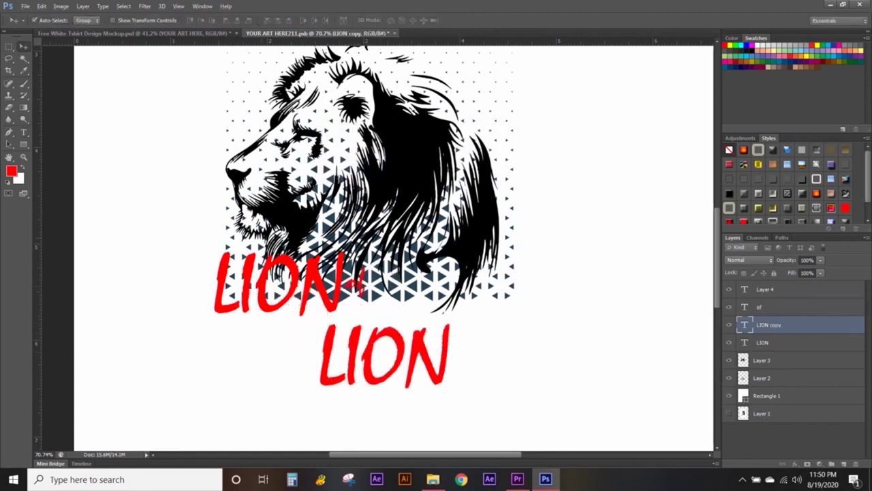
Retype the copy as Judah, overlap it with LION, and preview on the mockup
{"action": "double_click", "coordinate": [382, 354]}
{"action": "type", "text": "Judah"}
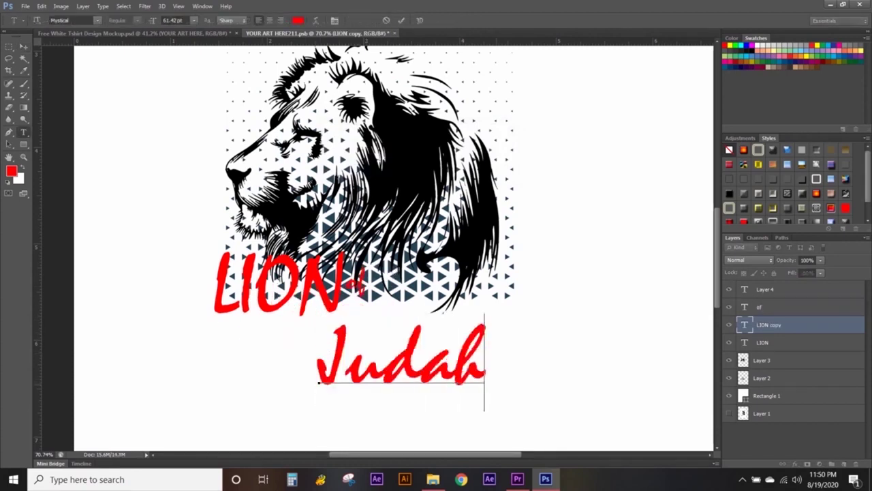
{"action": "key", "text": "ctrl+Return"}
{"action": "key", "text": "v"}
{"action": "left_click_drag", "start_coordinate": [421, 351], "coordinate": [456, 293]}
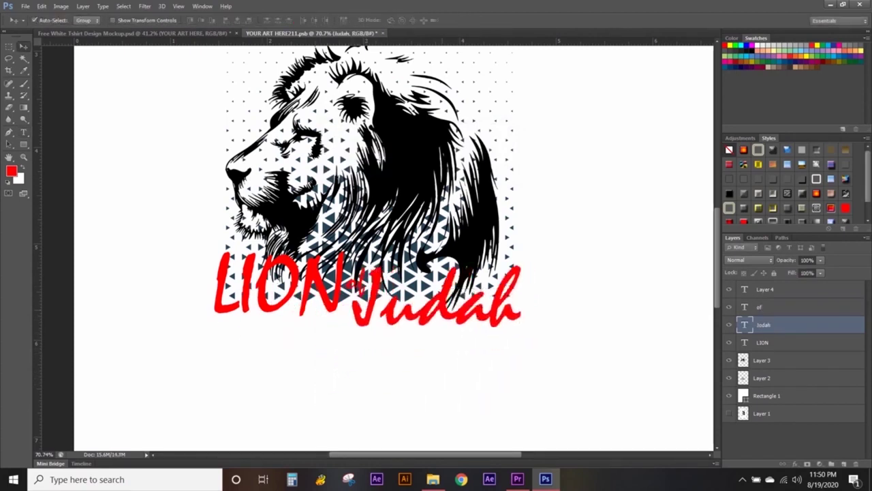
{"action": "key", "text": "ctrl+Tab"}
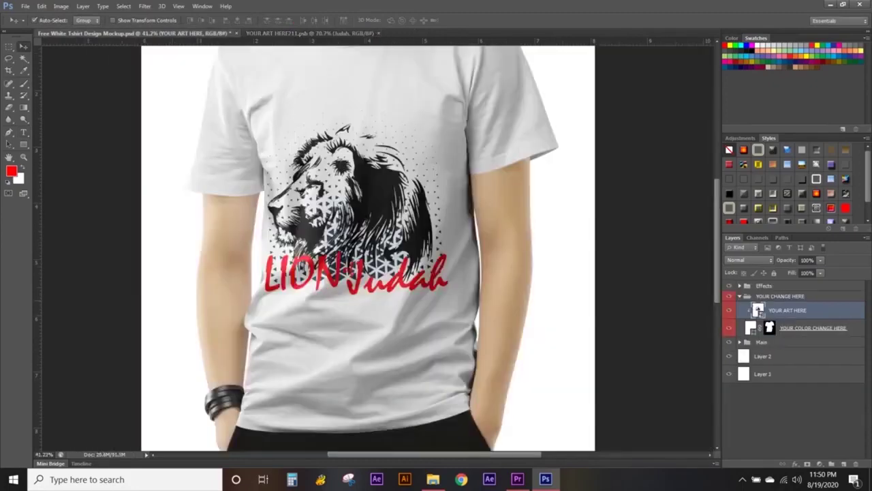
Revisit the lion artwork, then return to the T-shirt mockup document
{"action": "scroll", "coordinate": [397, 228], "scroll_direction": "down", "scroll_amount": 3}
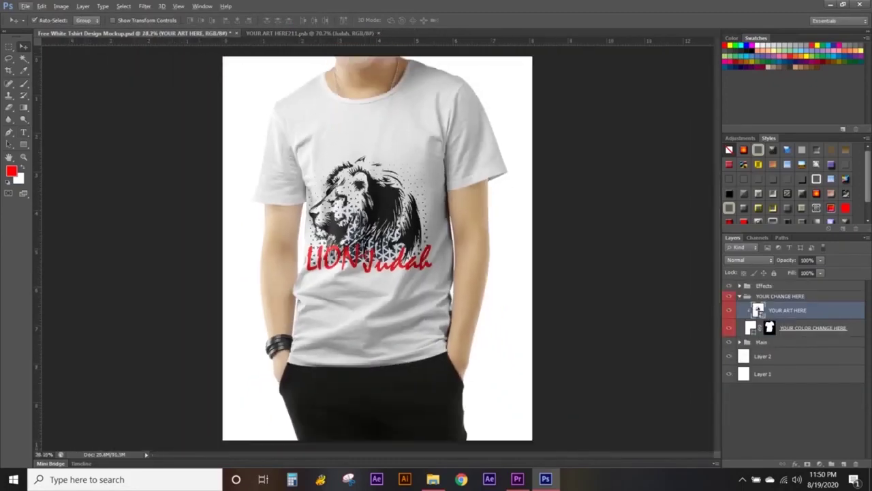
{"action": "key", "text": "ctrl+Tab"}
{"action": "scroll", "coordinate": [377, 248], "scroll_direction": "down", "scroll_amount": 2}
{"action": "scroll", "coordinate": [377, 248], "scroll_direction": "down", "scroll_amount": 2}
{"action": "scroll", "coordinate": [377, 248], "scroll_direction": "down", "scroll_amount": 2}
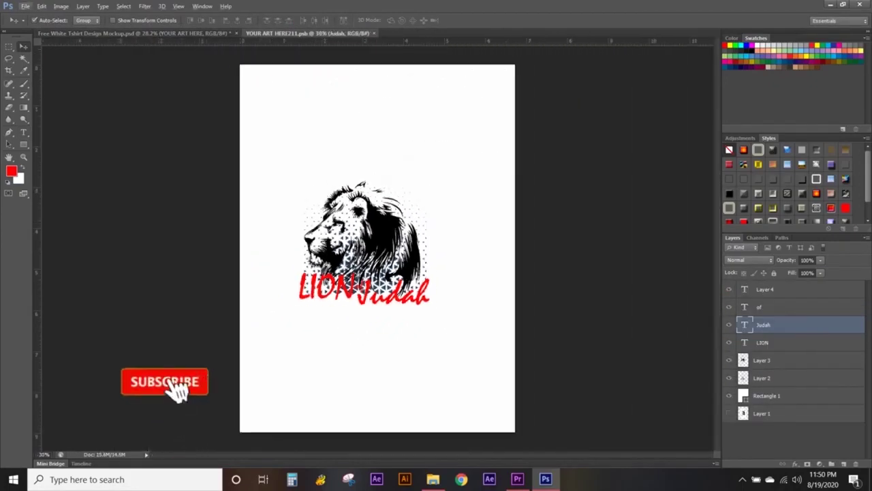
{"action": "left_click", "coordinate": [25, 6]}
{"action": "key", "text": "Escape"}
{"action": "key", "text": "ctrl+Tab"}
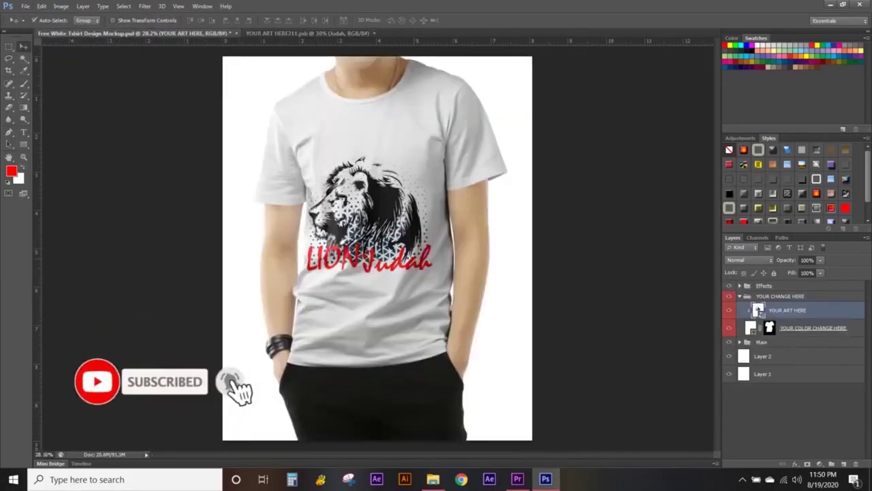
Save the mockup as a JPEG named Lion of Judah and open it in Photos
{"action": "left_click", "coordinate": [25, 7]}
{"action": "left_click", "coordinate": [41, 141]}
{"action": "left_click", "coordinate": [671, 263]}
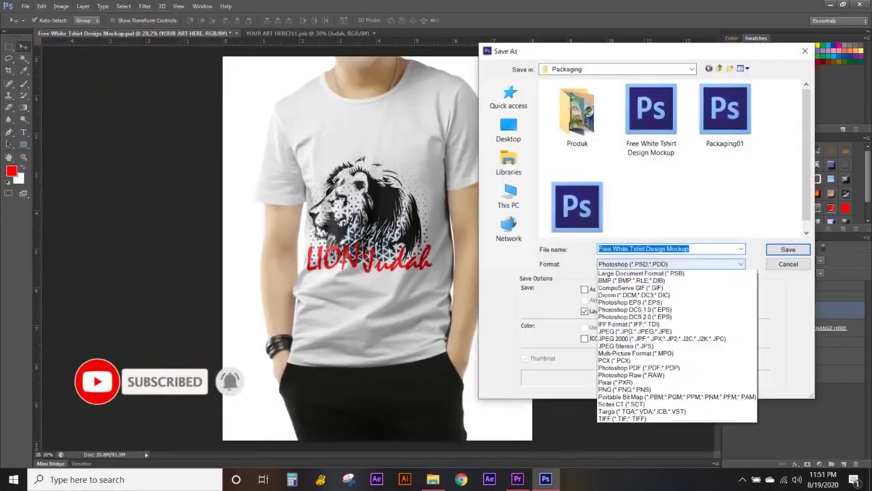
{"action": "left_click", "coordinate": [634, 286]}
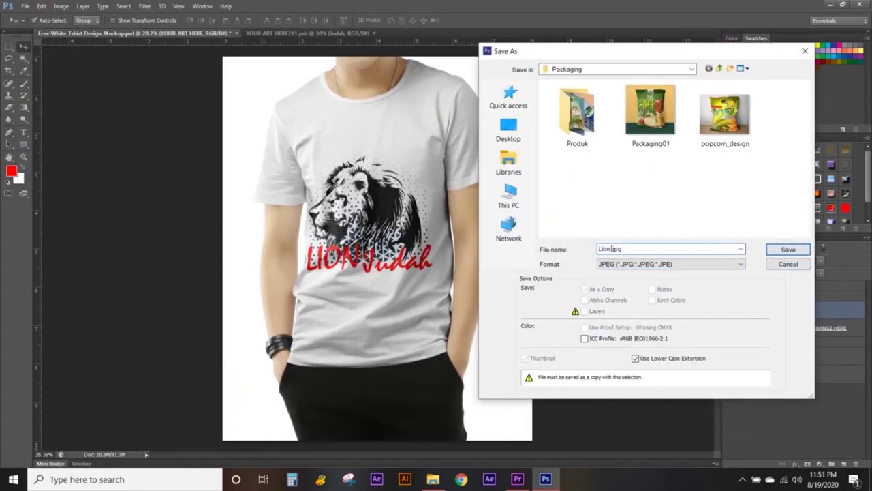
{"action": "key", "text": "Return"}
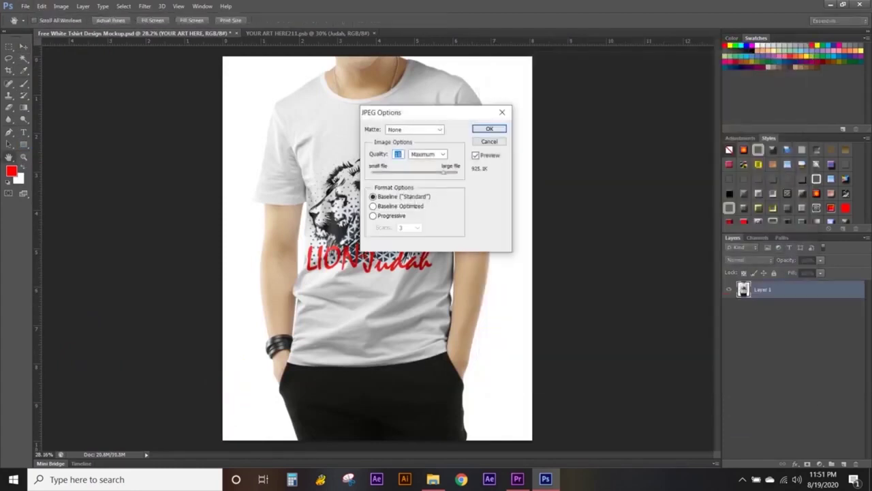
{"action": "key", "text": "Return"}
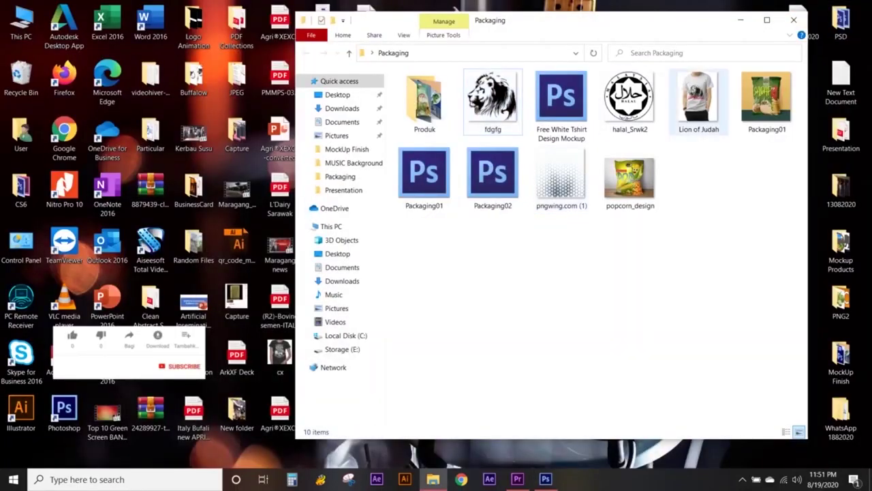
{"action": "double_click", "coordinate": [699, 102]}
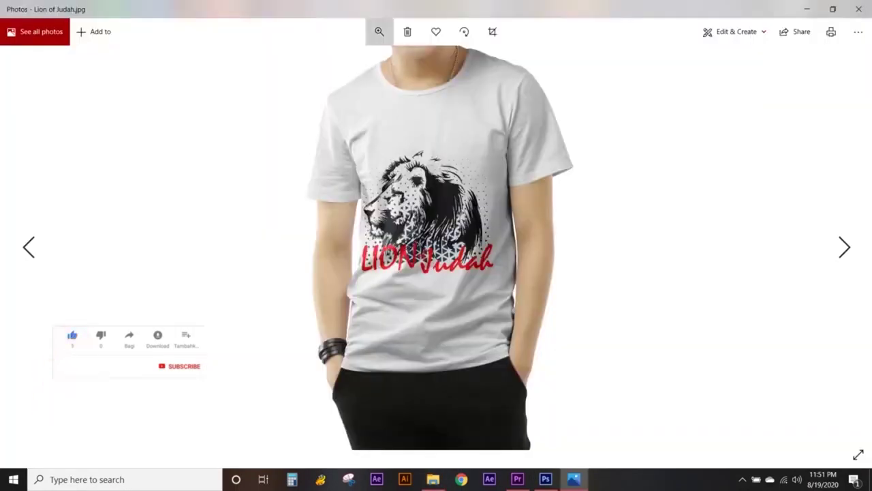
{"action": "scroll", "coordinate": [436, 191], "scroll_direction": "up", "scroll_amount": 5}
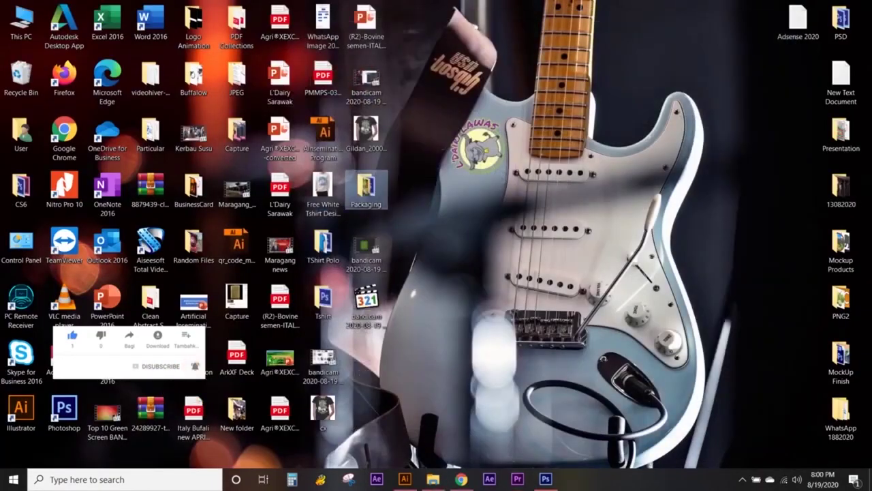
Open Packaging02 and edit the bag's MockUp smart object artwork
{"action": "double_click", "coordinate": [366, 188]}
{"action": "double_click", "coordinate": [539, 104]}
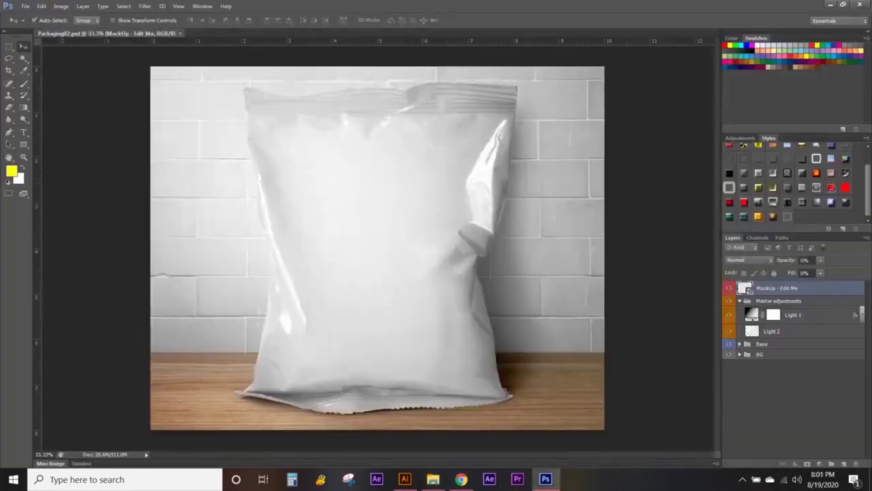
{"action": "double_click", "coordinate": [745, 287]}
{"action": "left_click", "coordinate": [463, 197]}
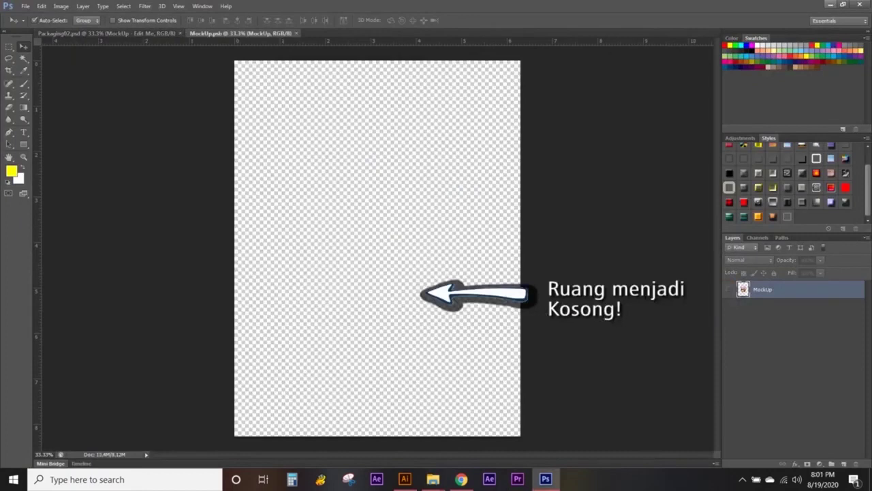
Fill the canvas with a yellow rectangle and pick a darker olive foreground colour
{"action": "right_click", "coordinate": [23, 144]}
{"action": "left_click", "coordinate": [59, 141]}
{"action": "left_click_drag", "start_coordinate": [229, 53], "coordinate": [527, 439]}
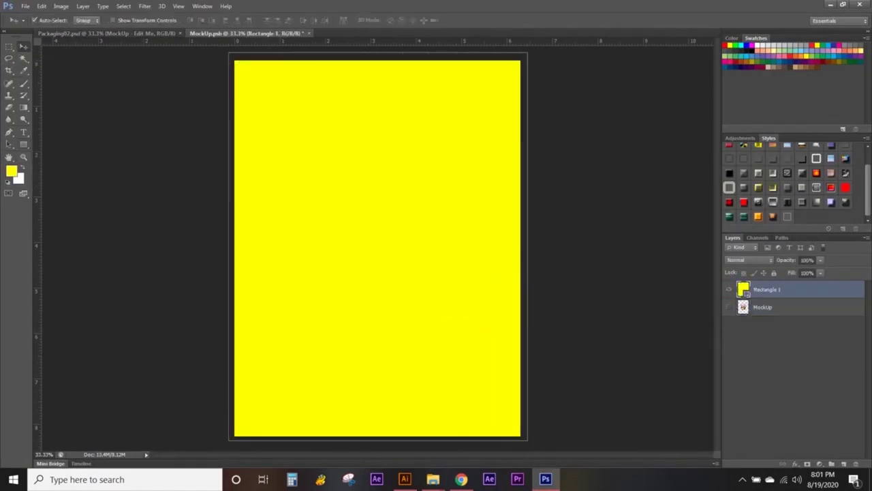
{"action": "left_click", "coordinate": [11, 171]}
{"action": "left_click", "coordinate": [530, 124]}
Rasterize the rectangle and brush dark olive shading around the canvas edges
{"action": "right_click", "coordinate": [24, 83]}
{"action": "key", "text": "v"}
{"action": "right_click", "coordinate": [766, 289]}
{"action": "left_click", "coordinate": [623, 166]}
{"action": "key", "text": "b"}
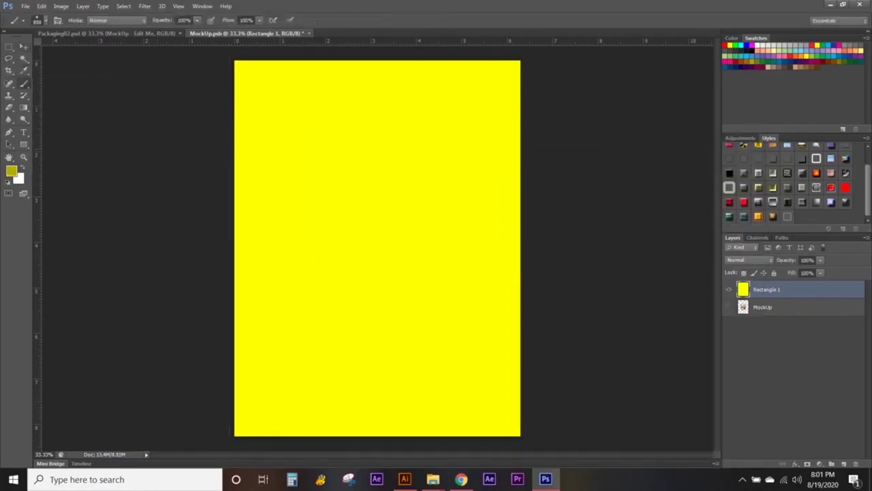
{"action": "mouse_move", "coordinate": [293, 75]}
{"action": "left_mouse_down"}
{"action": "mouse_move", "coordinate": [263, 170]}
{"action": "mouse_move", "coordinate": [256, 402]}
{"action": "left_mouse_up"}
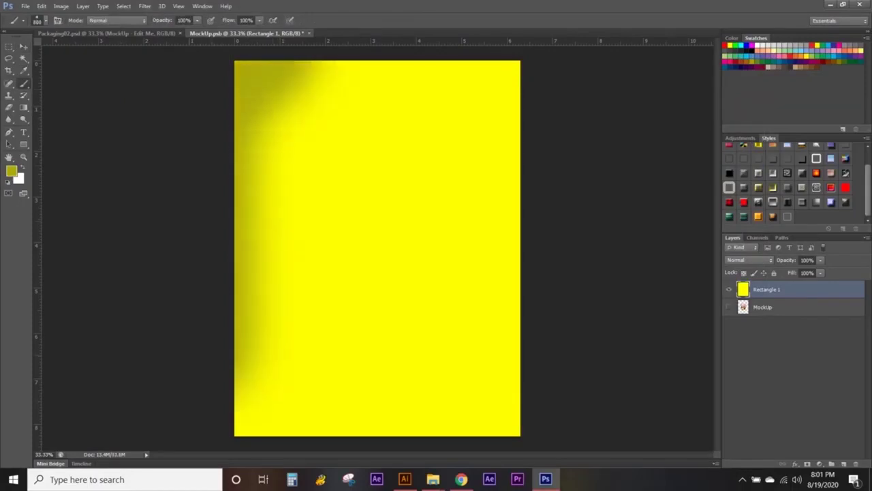
{"action": "scroll", "coordinate": [378, 248], "scroll_direction": "down", "scroll_amount": 2}
{"action": "mouse_move", "coordinate": [306, 372]}
{"action": "left_mouse_down"}
{"action": "mouse_move", "coordinate": [471, 355]}
{"action": "mouse_move", "coordinate": [470, 136]}
{"action": "mouse_move", "coordinate": [306, 133]}
{"action": "mouse_move", "coordinate": [293, 327]}
{"action": "left_mouse_up"}
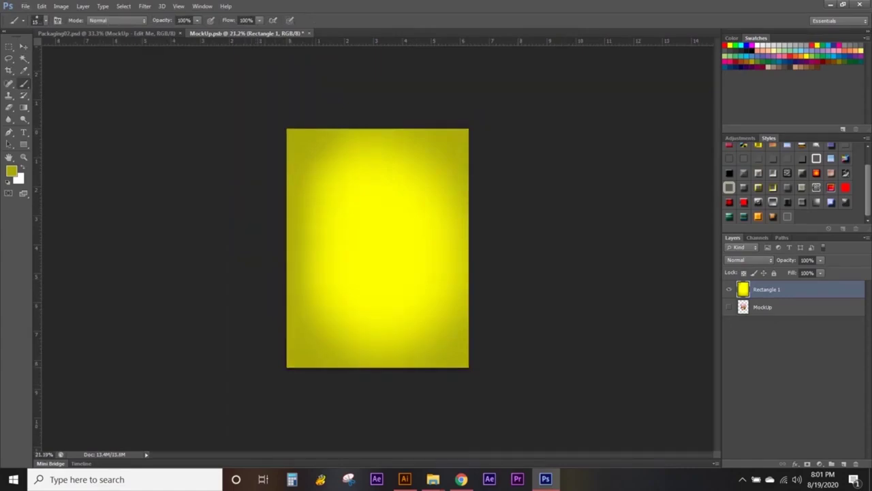
Save the artwork into the bag mockup and go to the desktop
{"action": "left_click", "coordinate": [26, 7]}
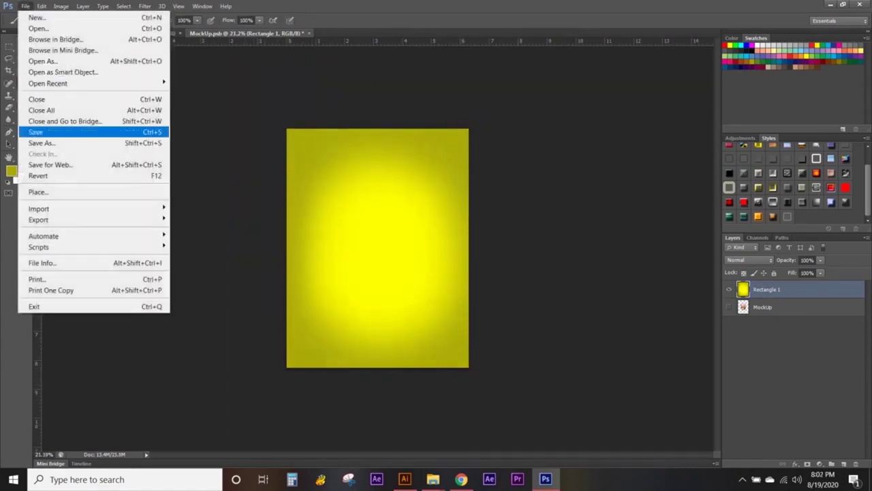
{"action": "left_click", "coordinate": [31, 131]}
{"action": "key", "text": "ctrl+Tab"}
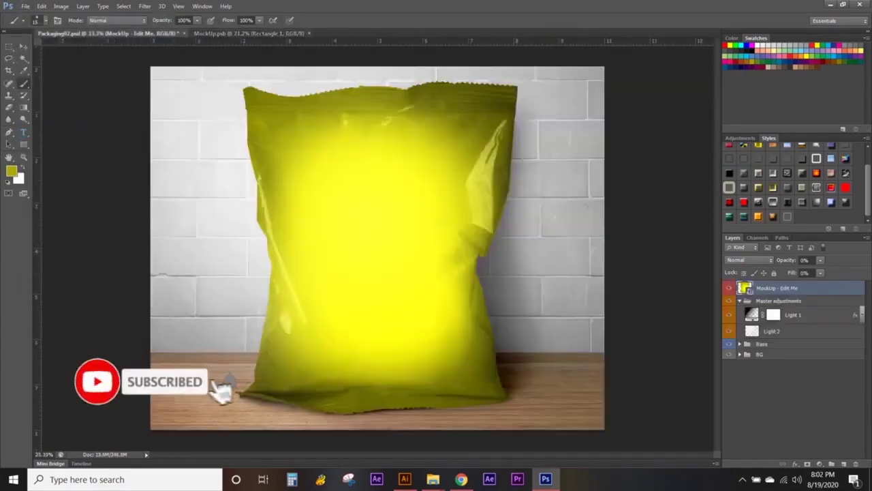
{"action": "key", "text": "super+d"}
Open the popcorn bowl, corn cobs and cartoon corn PNGs in Photoshop
{"action": "double_click", "coordinate": [838, 245]}
{"action": "double_click", "coordinate": [463, 102]}
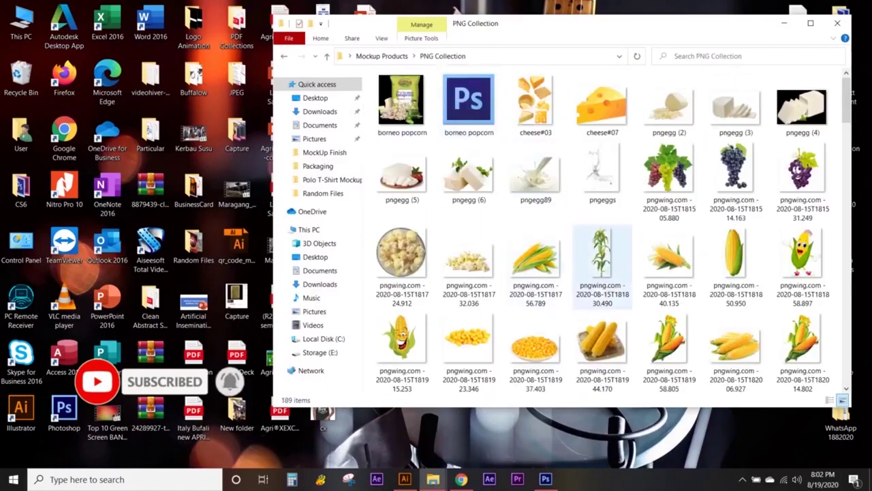
{"action": "scroll", "coordinate": [600, 269], "scroll_direction": "down", "scroll_amount": 2}
{"action": "left_click", "coordinate": [536, 338]}
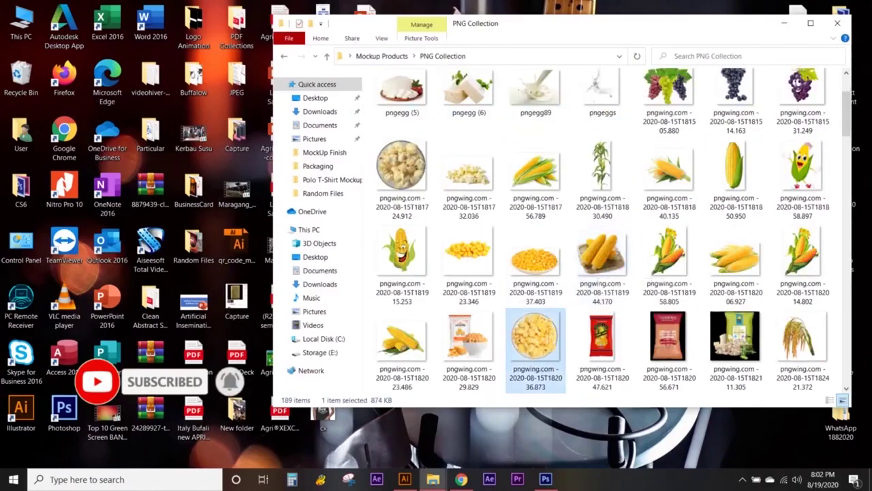
{"action": "left_click", "coordinate": [536, 179], "text": "ctrl"}
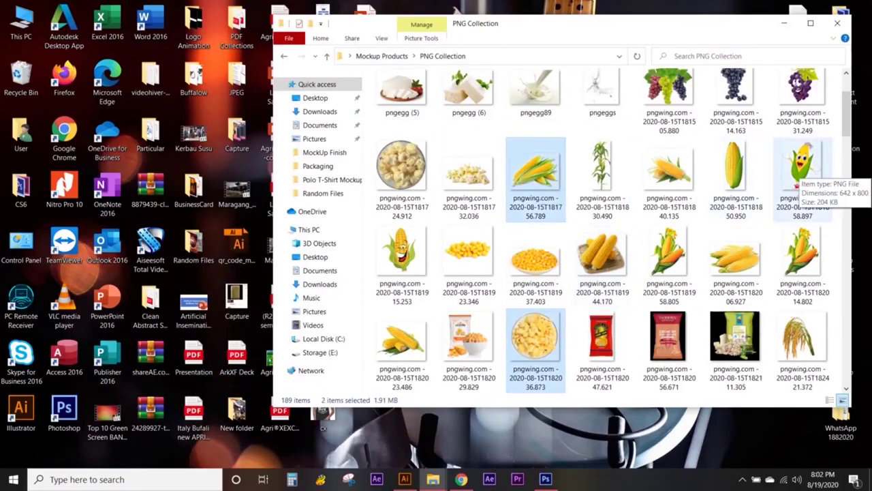
{"action": "left_click", "coordinate": [798, 179], "text": "ctrl"}
{"action": "left_click_drag", "start_coordinate": [799, 179], "coordinate": [64, 409]}
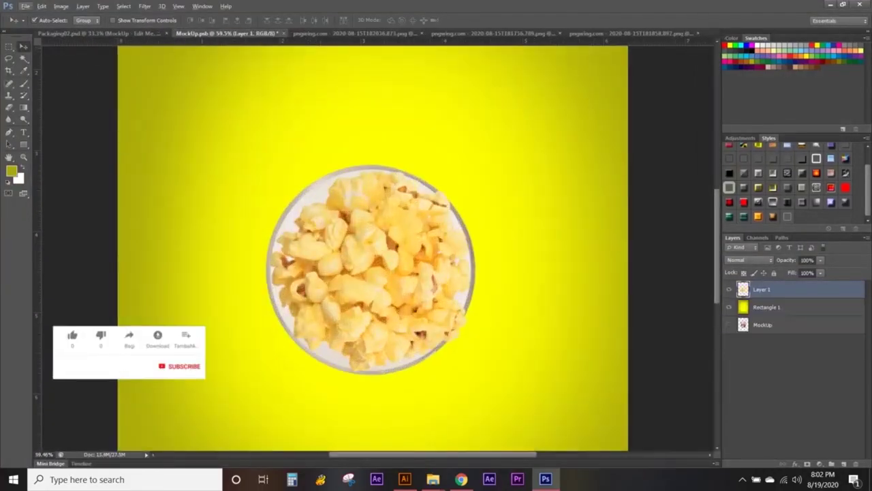
Darken the popcorn image with Brightness/Contrast
{"action": "left_click", "coordinate": [61, 6]}
{"action": "left_click", "coordinate": [78, 33]}
{"action": "left_click", "coordinate": [347, 33]}
{"action": "key", "text": "shift+Down"}
{"action": "key", "text": "shift+Down"}
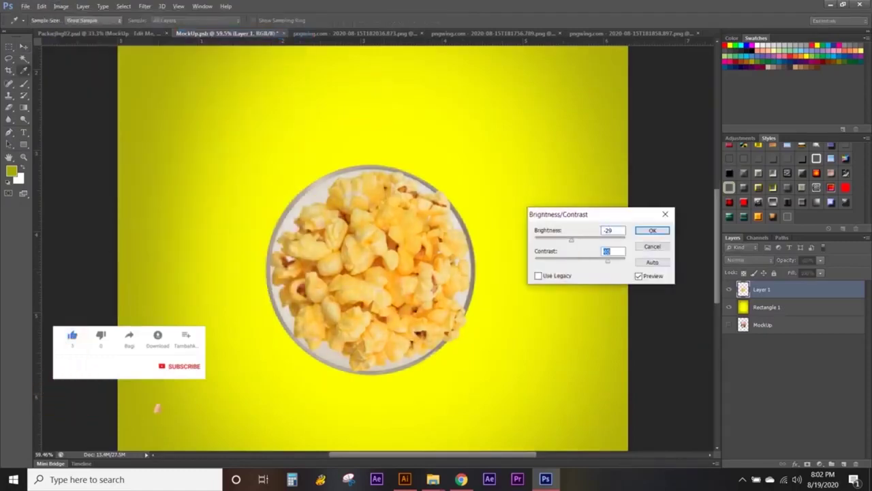
{"action": "key", "text": "Return"}
Enlarge the popcorn bowl and place it in the bottom-right corner of the bag artwork
{"action": "key", "text": "ctrl+minus"}
{"action": "key", "text": "ctrl+t"}
{"action": "left_click_drag", "start_coordinate": [382, 252], "coordinate": [409, 346]}
{"action": "left_click_drag", "start_coordinate": [361, 293], "coordinate": [325, 243]}
{"action": "left_click_drag", "start_coordinate": [403, 320], "coordinate": [439, 347]}
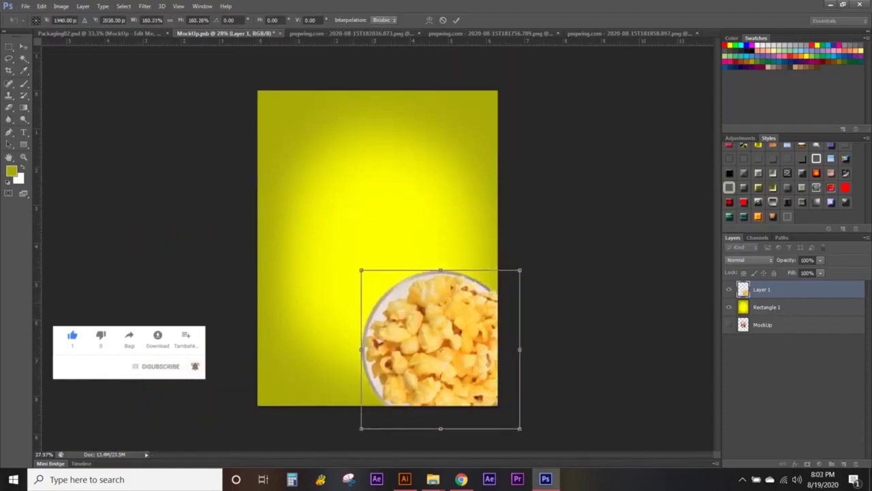
{"action": "left_click_drag", "start_coordinate": [361, 271], "coordinate": [340, 247]}
{"action": "left_click", "coordinate": [627, 33]}
Bring in the cartoon corn character, enlarge it and set it on top of the popcorn
{"action": "key", "text": "Return"}
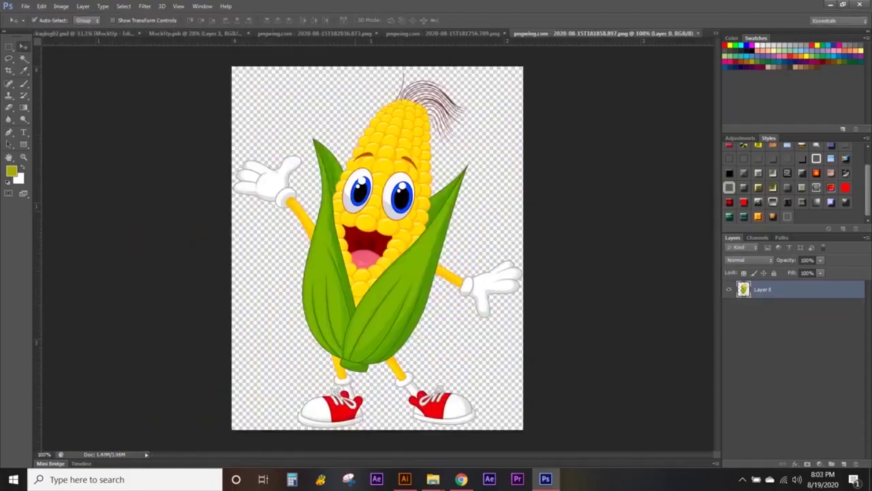
{"action": "mouse_move", "coordinate": [368, 272]}
{"action": "left_mouse_down"}
{"action": "mouse_move", "coordinate": [330, 266]}
{"action": "mouse_move", "coordinate": [293, 330]}
{"action": "left_mouse_up"}
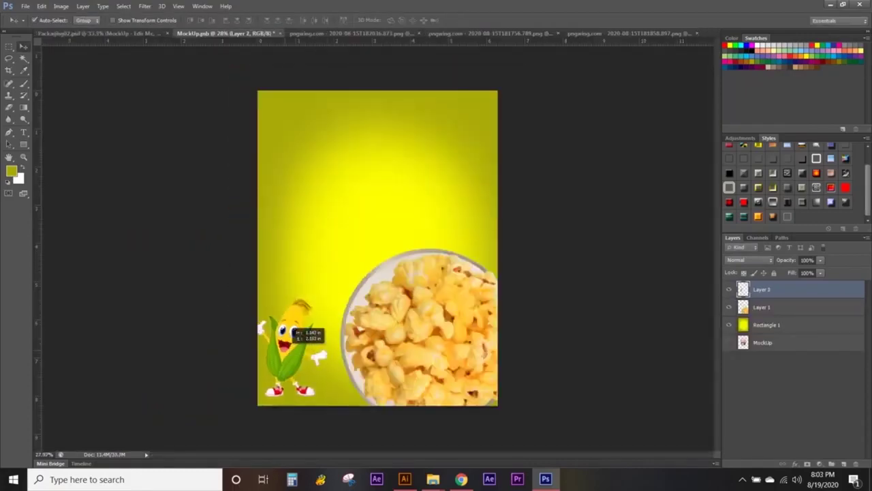
{"action": "key", "text": "ctrl+t"}
{"action": "left_click_drag", "start_coordinate": [335, 293], "coordinate": [416, 194]}
{"action": "mouse_move", "coordinate": [364, 302]}
{"action": "left_mouse_down"}
{"action": "mouse_move", "coordinate": [444, 213]}
{"action": "mouse_move", "coordinate": [380, 272]}
{"action": "mouse_move", "coordinate": [418, 223]}
{"action": "mouse_move", "coordinate": [426, 226]}
{"action": "left_mouse_up"}
{"action": "key", "text": "v"}
{"action": "left_click", "coordinate": [384, 180]}
Bring in the corn cobs and enlarge them across the lower left
{"action": "left_click", "coordinate": [491, 33]}
{"action": "mouse_move", "coordinate": [306, 170]}
{"action": "left_mouse_down"}
{"action": "mouse_move", "coordinate": [347, 230]}
{"action": "mouse_move", "coordinate": [325, 348]}
{"action": "left_mouse_up"}
{"action": "key", "text": "ctrl+t"}
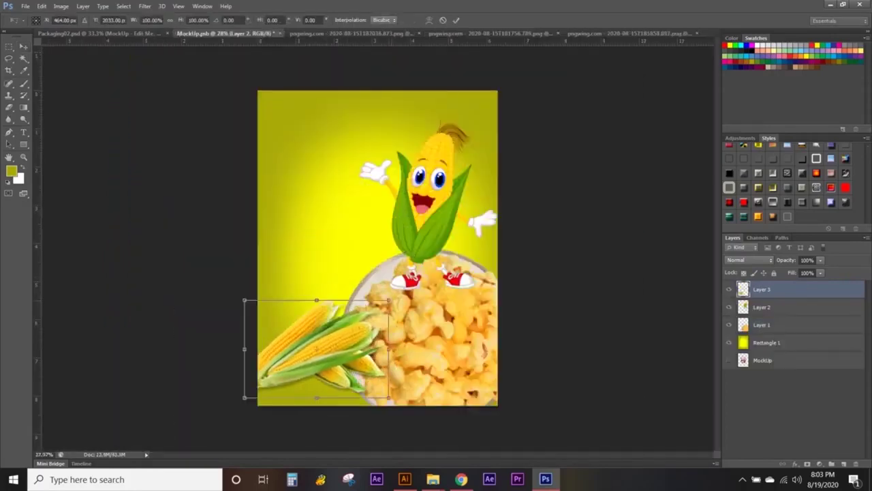
{"action": "left_click_drag", "start_coordinate": [388, 299], "coordinate": [430, 266]}
{"action": "key", "text": "v"}
{"action": "left_click", "coordinate": [384, 179]}
Save the artwork and check the updated Packaging02 bag mockup
{"action": "key", "text": "ctrl+s"}
{"action": "key", "text": "ctrl+shift+Tab"}
{"action": "key", "text": "ctrl+Tab"}
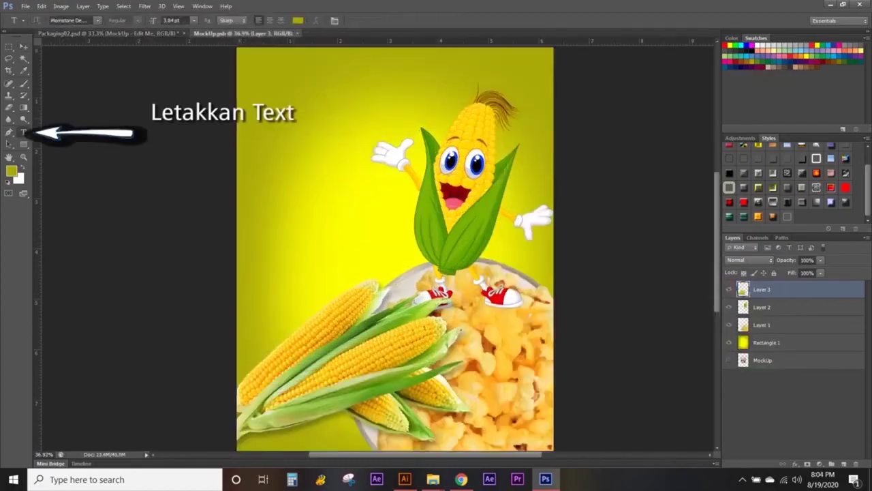
Paste the POP text and move it left and down
{"action": "key", "text": "ctrl+v"}
{"action": "key", "text": "ctrl+t"}
{"action": "left_click_drag", "start_coordinate": [394, 209], "coordinate": [354, 244]}
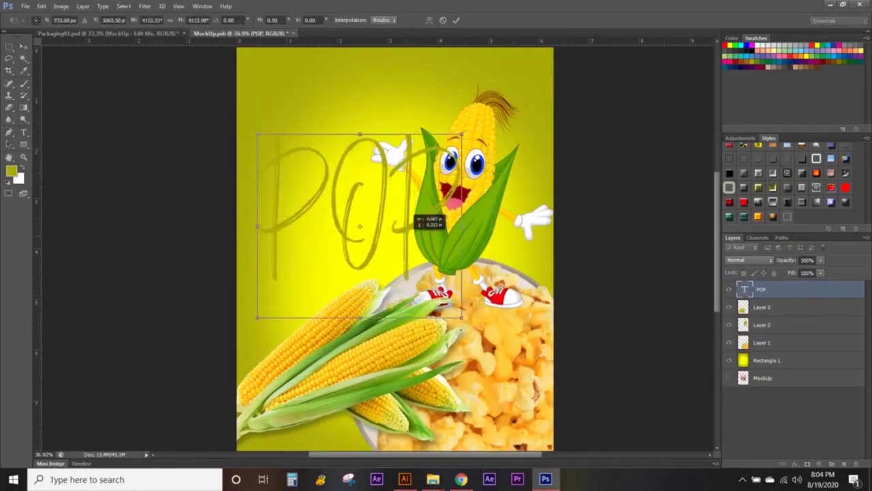
{"action": "key", "text": "v"}
{"action": "key", "text": "Return"}
Try several different fonts on the POP text
{"action": "key", "text": "t"}
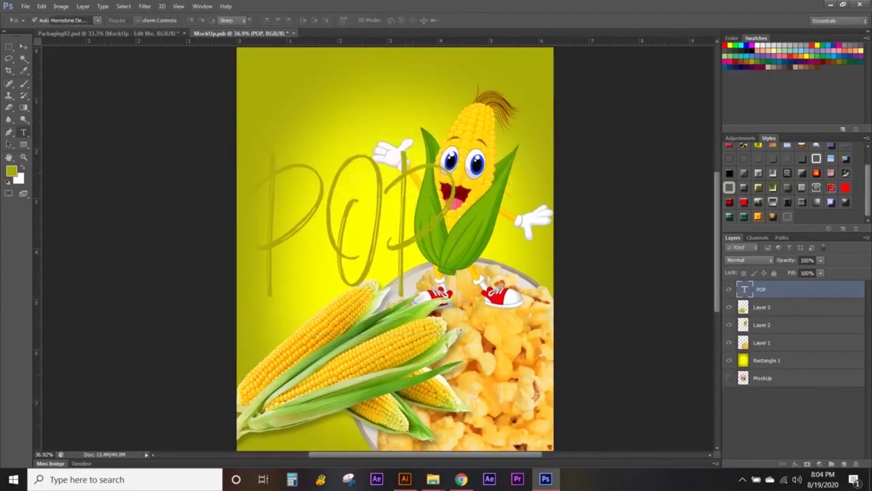
{"action": "key", "text": "Return"}
{"action": "key", "text": "Down"}
{"action": "key", "text": "Down"}
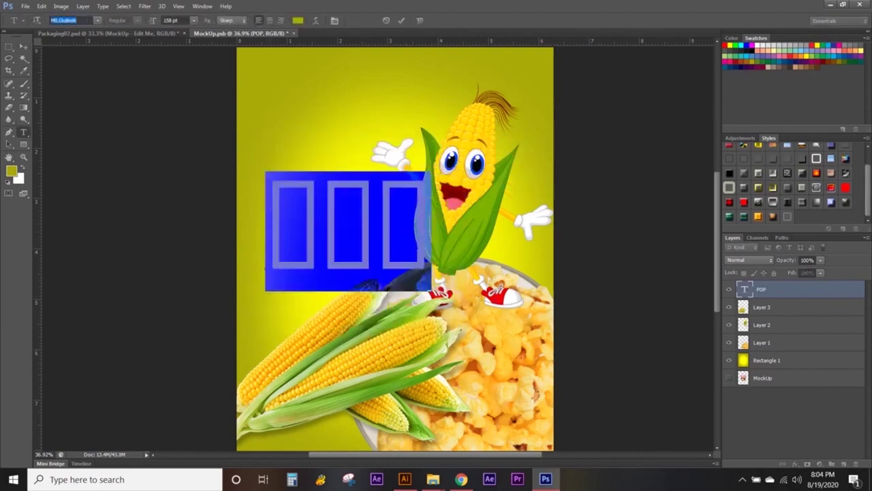
{"action": "key", "text": "Down"}
{"action": "key", "text": "Down"}
{"action": "key", "text": "Down"}
{"action": "key", "text": "Down"}
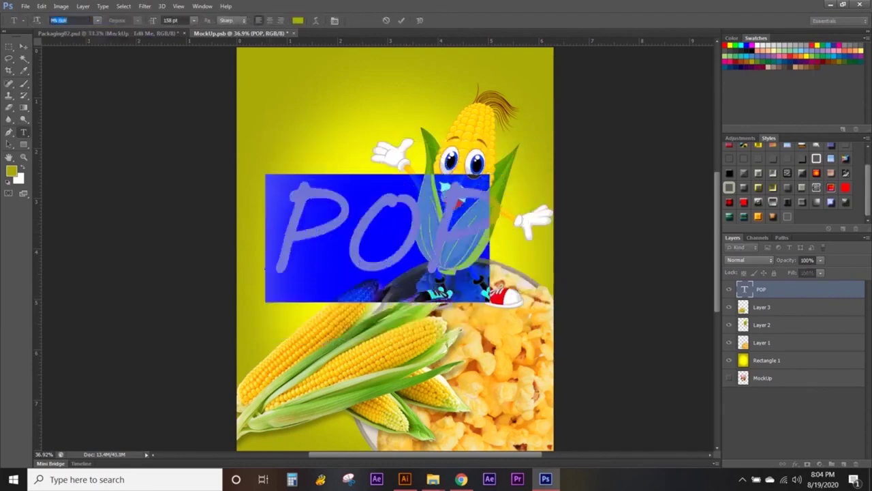
{"action": "key", "text": "Down"}
{"action": "key", "text": "Down"}
{"action": "key", "text": "Down"}
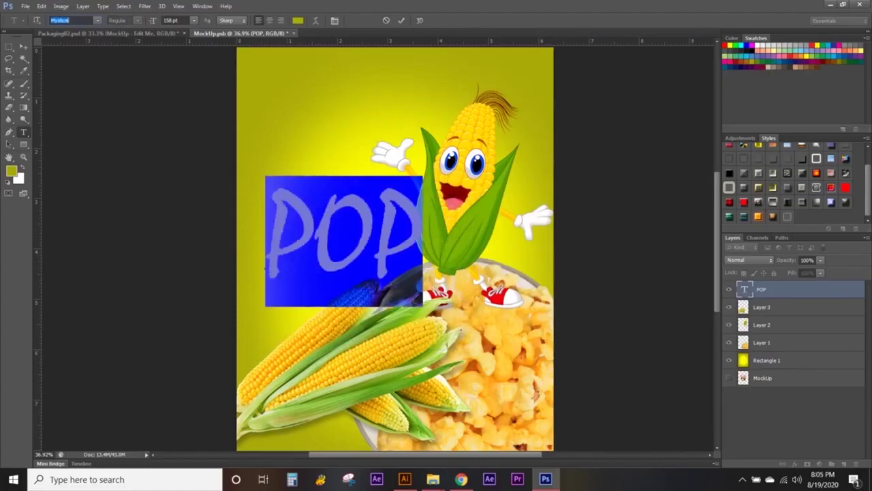
{"action": "left_click", "coordinate": [22, 46]}
Give POP a blue chrome style and enlarge it
{"action": "left_click", "coordinate": [729, 187]}
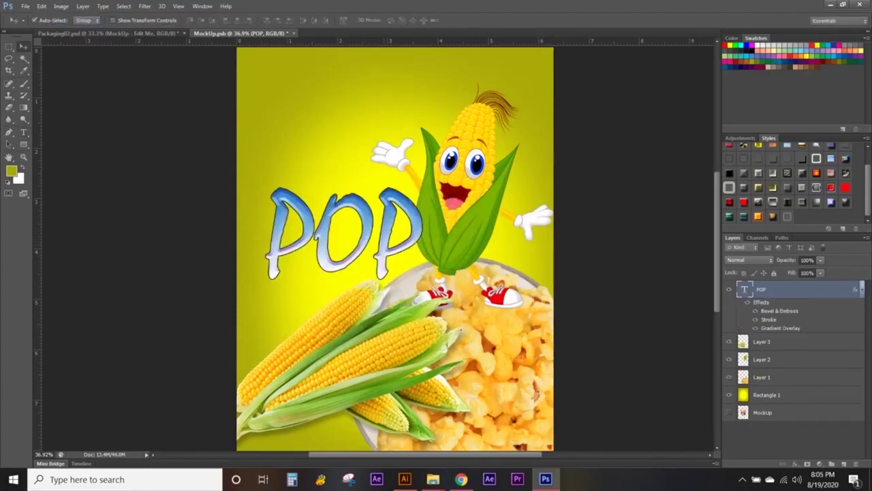
{"action": "key", "text": "ctrl+t"}
{"action": "left_click_drag", "start_coordinate": [423, 280], "coordinate": [470, 310]}
{"action": "left_click", "coordinate": [9, 46]}
{"action": "left_click", "coordinate": [407, 179]}
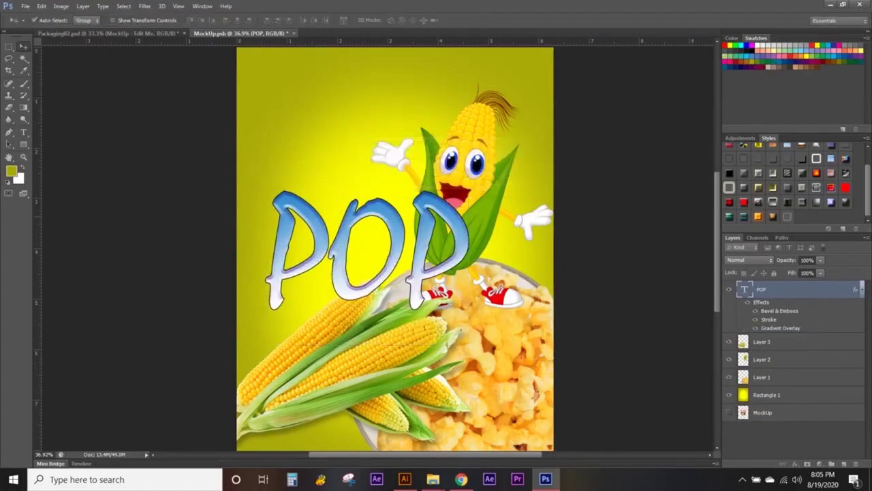
Duplicate POP, shrink the copy, retype it as 'corn' and tuck it against the POP title
{"action": "left_click_drag", "start_coordinate": [439, 266], "coordinate": [440, 344]}
{"action": "key", "text": "ctrl+t"}
{"action": "left_click_drag", "start_coordinate": [273, 289], "coordinate": [376, 373]}
{"action": "mouse_move", "coordinate": [428, 396]}
{"action": "left_mouse_down"}
{"action": "mouse_move", "coordinate": [464, 300]}
{"action": "mouse_move", "coordinate": [480, 290]}
{"action": "left_mouse_up"}
{"action": "key", "text": "t"}
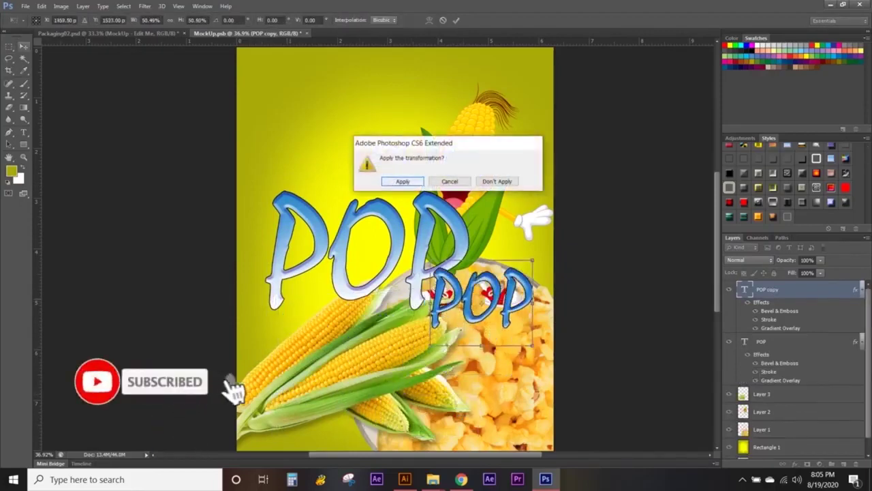
{"action": "key", "text": "Return"}
{"action": "key", "text": "Return"}
{"action": "type", "text": "corn"}
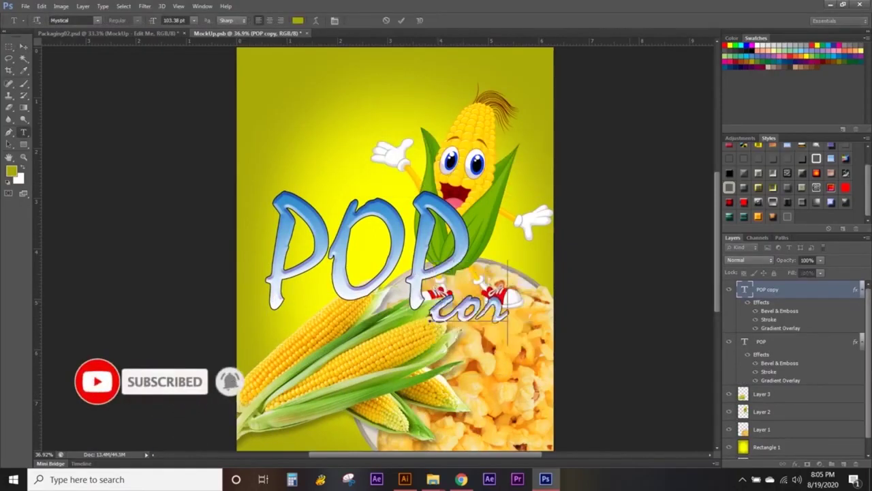
{"action": "key", "text": "ctrl+Return"}
{"action": "left_click_drag", "start_coordinate": [504, 284], "coordinate": [497, 269]}
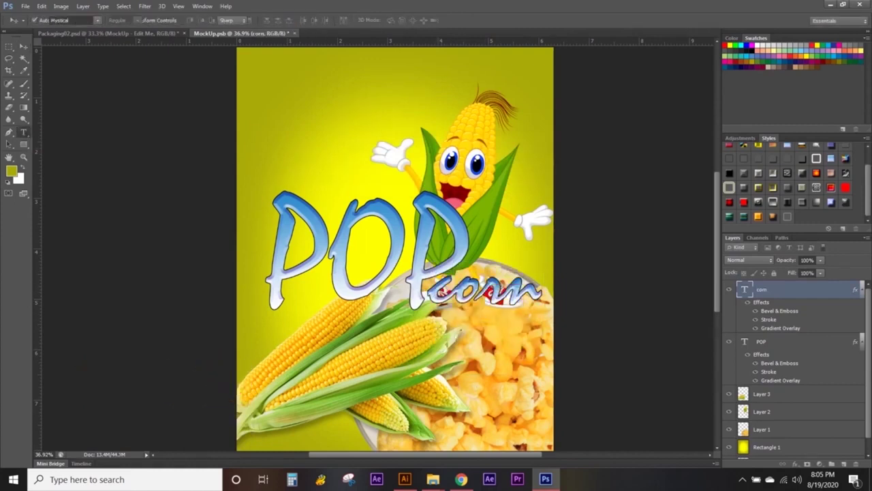
Add 'Sabahan Products' text, enlarged and placed above POP
{"action": "key", "text": "t"}
{"action": "left_click", "coordinate": [272, 130]}
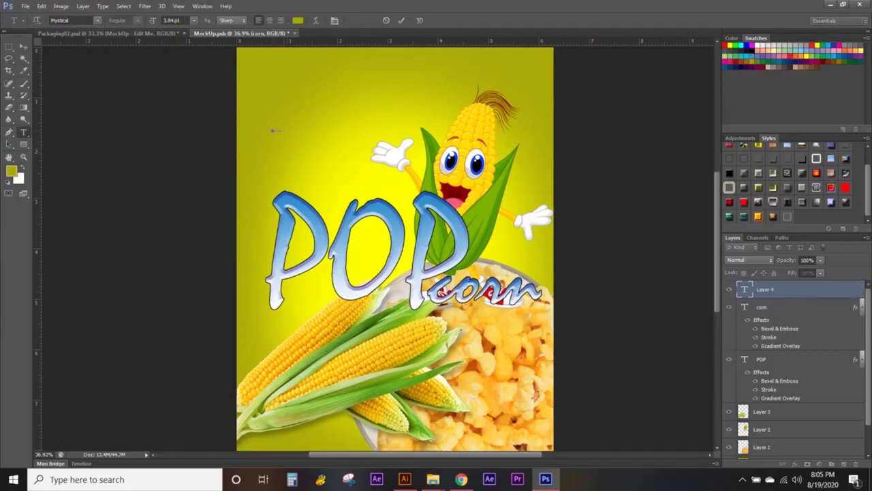
{"action": "key", "text": "ctrl+Return"}
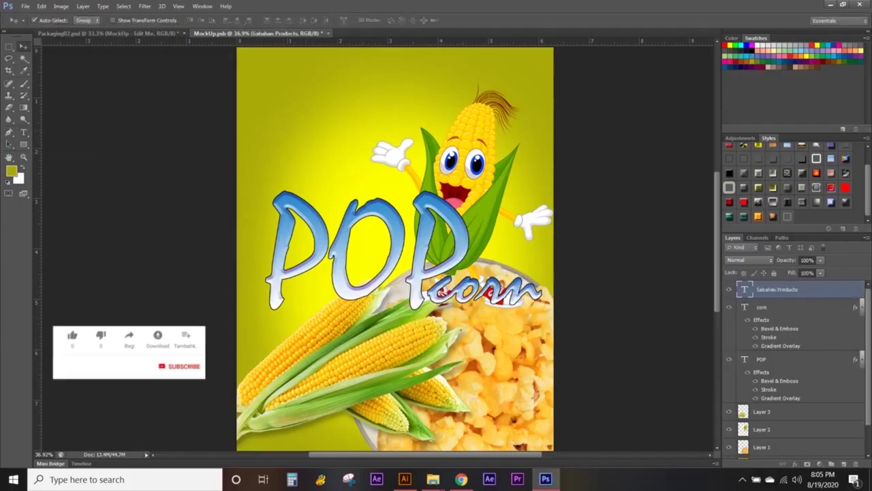
{"action": "key", "text": "ctrl+t"}
{"action": "left_click_drag", "start_coordinate": [332, 189], "coordinate": [262, 163]}
{"action": "key", "text": "Return"}
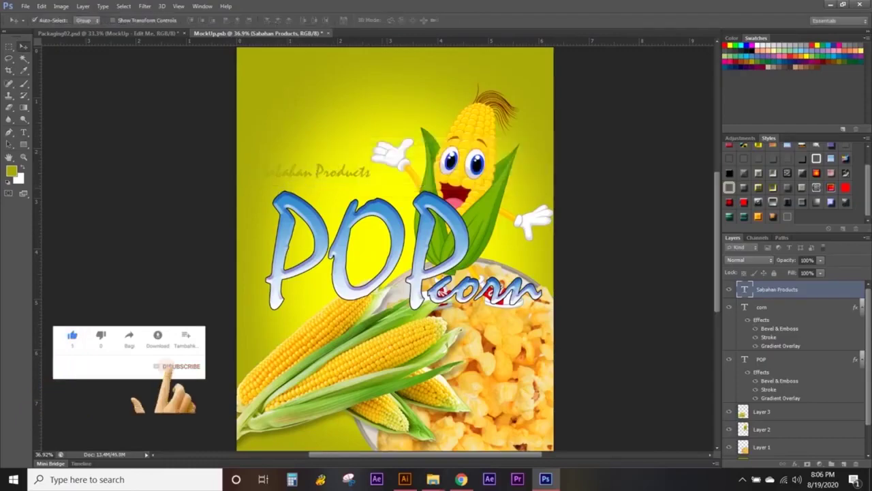
{"action": "scroll", "coordinate": [377, 133], "scroll_direction": "up", "scroll_amount": 3}
{"action": "scroll", "coordinate": [377, 134], "scroll_direction": "up", "scroll_amount": 2}
Pick red as the foreground colour and draw a rounded bar near Sabahan Products
{"action": "key", "text": "i"}
{"action": "left_click", "coordinate": [12, 171]}
{"action": "left_click", "coordinate": [422, 167]}
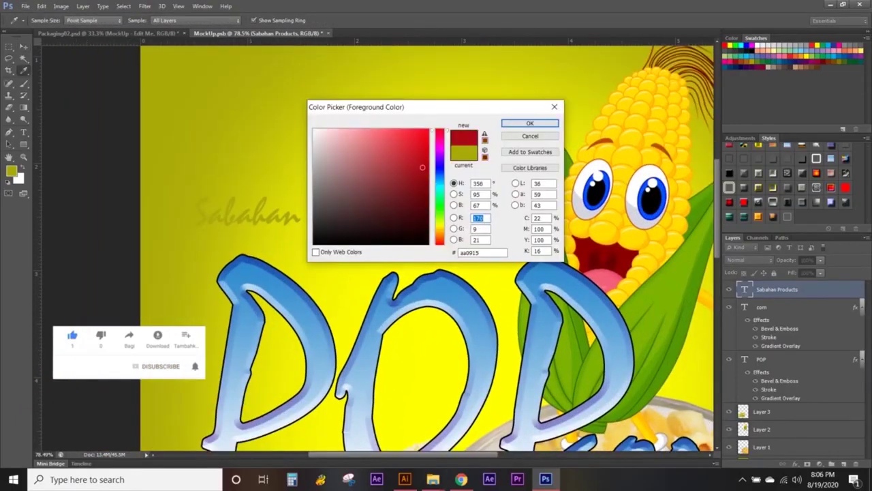
{"action": "left_click", "coordinate": [529, 123]}
{"action": "left_click", "coordinate": [23, 145]}
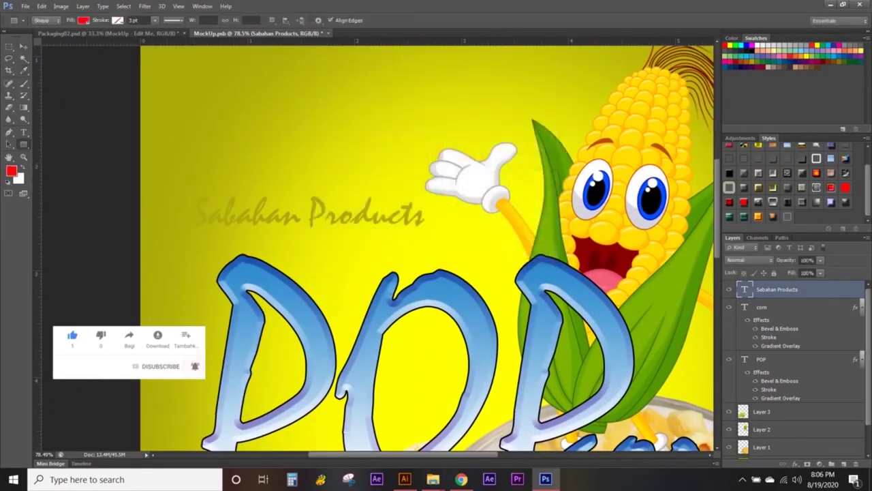
{"action": "left_click_drag", "start_coordinate": [317, 225], "coordinate": [428, 239]}
{"action": "mouse_move", "coordinate": [229, 220]}
{"action": "left_mouse_down"}
{"action": "mouse_move", "coordinate": [310, 178]}
{"action": "mouse_move", "coordinate": [320, 129]}
{"action": "left_mouse_up"}
Put the Sabahan Products text in white on top of the red bar
{"action": "key", "text": "ctrl+bracketright"}
{"action": "left_click_drag", "start_coordinate": [308, 237], "coordinate": [308, 203]}
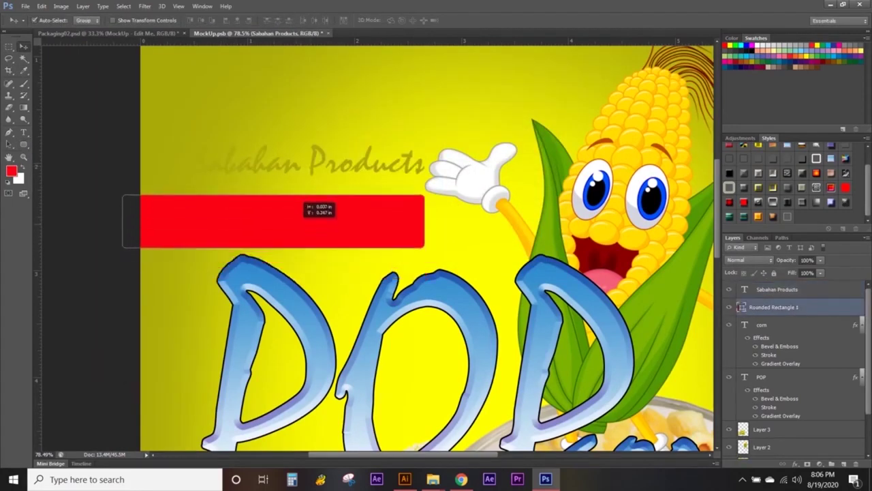
{"action": "left_click_drag", "start_coordinate": [321, 164], "coordinate": [320, 227]}
{"action": "double_click", "coordinate": [745, 289]}
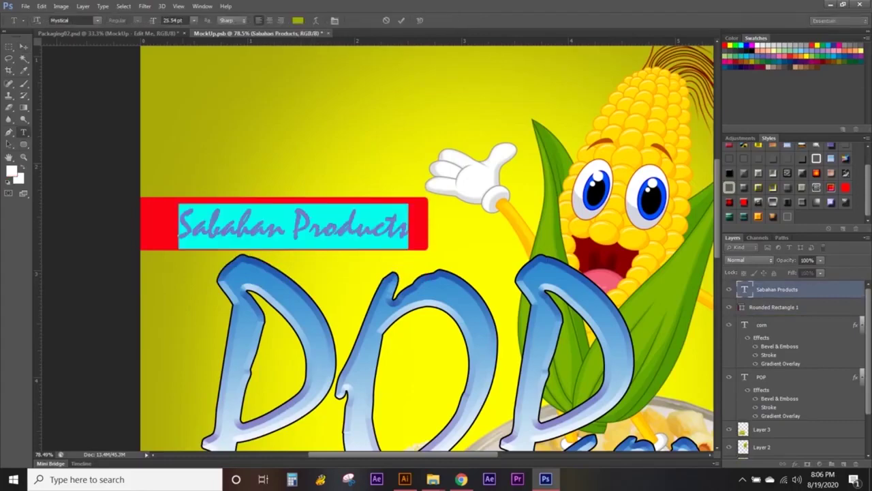
{"action": "left_click", "coordinate": [23, 46]}
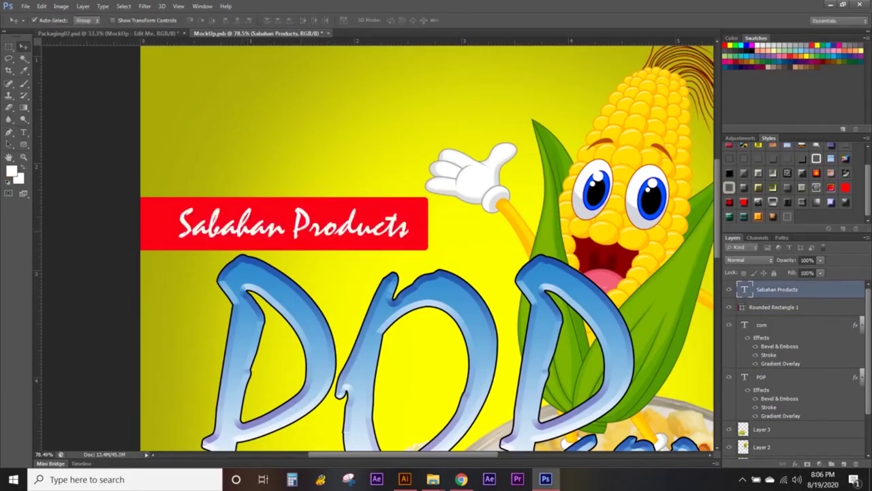
Save the design and check it in the bag mockup
{"action": "key", "text": "ctrl+0"}
{"action": "left_click", "coordinate": [25, 6]}
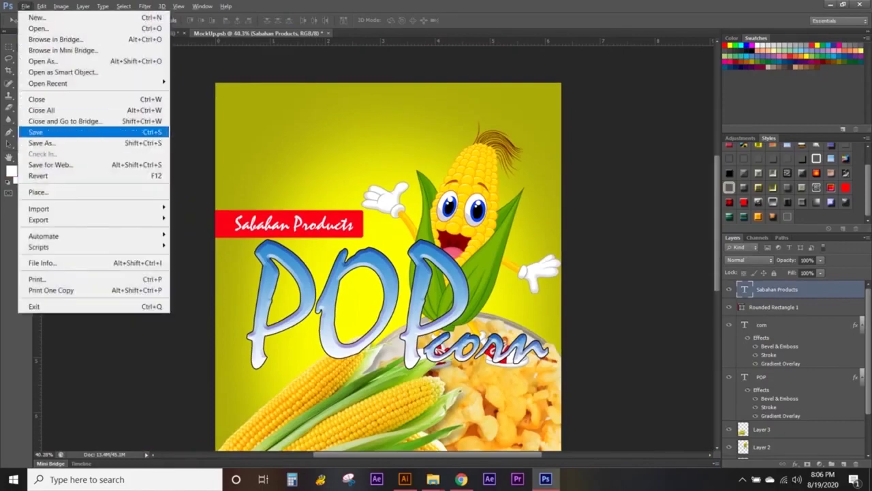
{"action": "left_click", "coordinate": [35, 132]}
{"action": "left_click", "coordinate": [109, 33]}
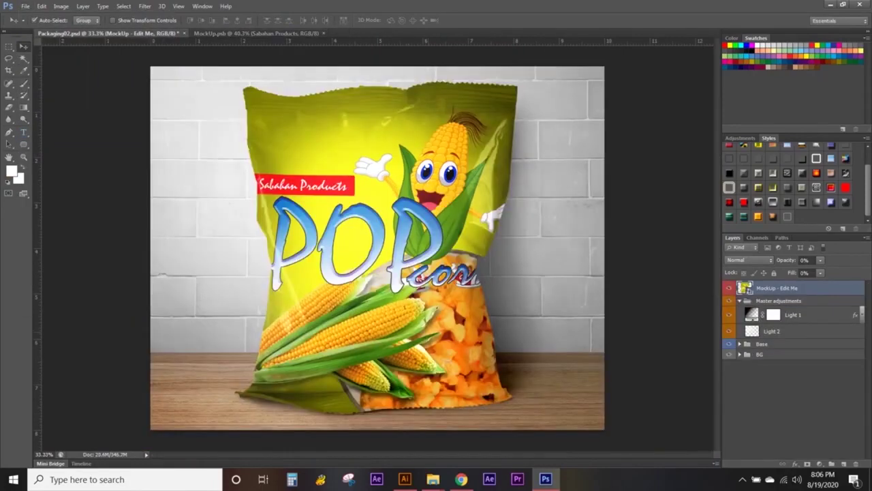
{"action": "key", "text": "ctrl+Tab"}
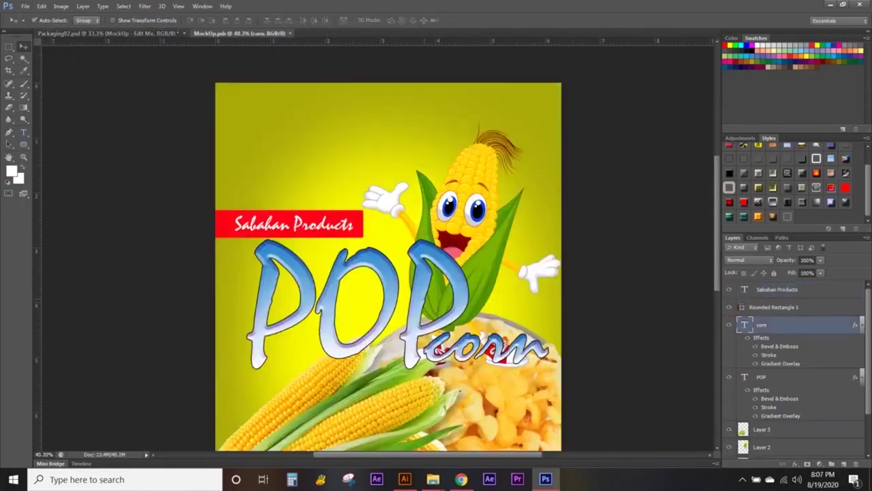
Nudge the POP title and corn text slightly left, then save again
{"action": "left_click_drag", "start_coordinate": [456, 300], "coordinate": [443, 298]}
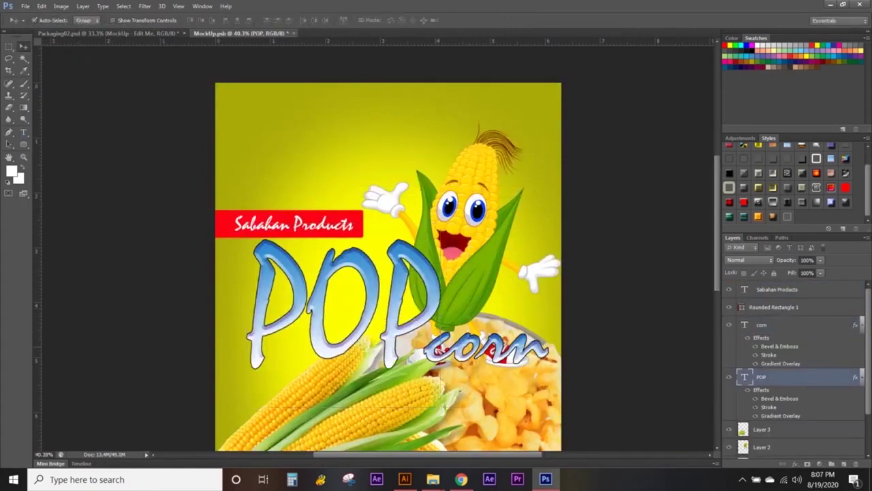
{"action": "left_click_drag", "start_coordinate": [450, 337], "coordinate": [426, 337]}
{"action": "left_click", "coordinate": [25, 6]}
{"action": "left_click", "coordinate": [27, 131]}
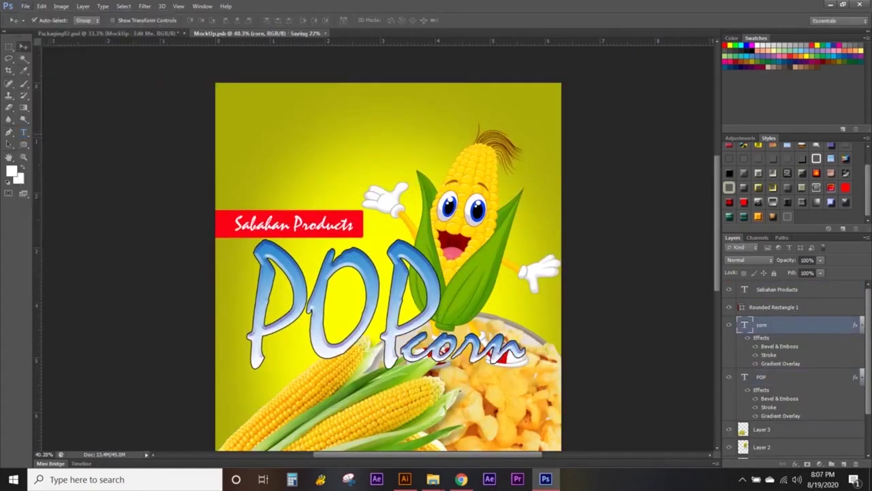
{"action": "key", "text": "ctrl+Tab"}
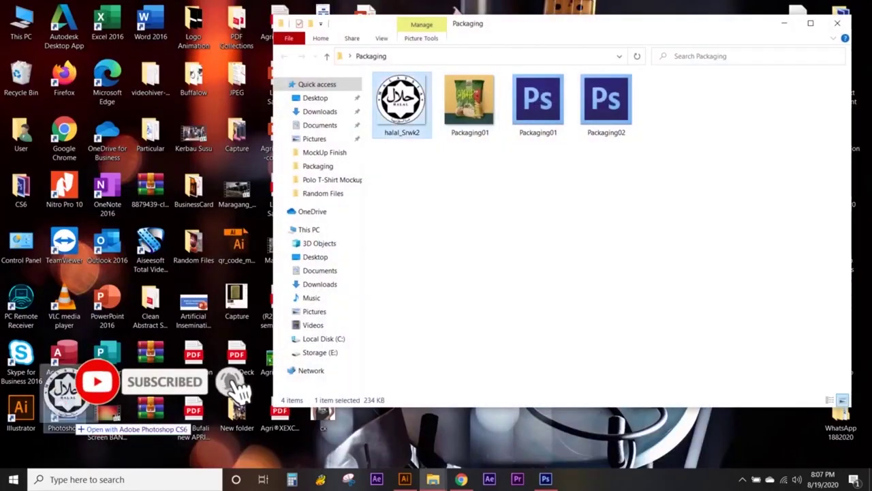
Open halal_Srwk2.png and shrink the halal logo into the corner
{"action": "left_click_drag", "start_coordinate": [68, 417], "coordinate": [68, 417]}
{"action": "key", "text": "ctrl+t"}
{"action": "left_click_drag", "start_coordinate": [198, 67], "coordinate": [480, 350]}
{"action": "left_click", "coordinate": [23, 46]}
{"action": "left_click", "coordinate": [399, 181]}
Place a small halal logo at the lower left of the popcorn design and save
{"action": "left_click_drag", "start_coordinate": [518, 388], "coordinate": [302, 348]}
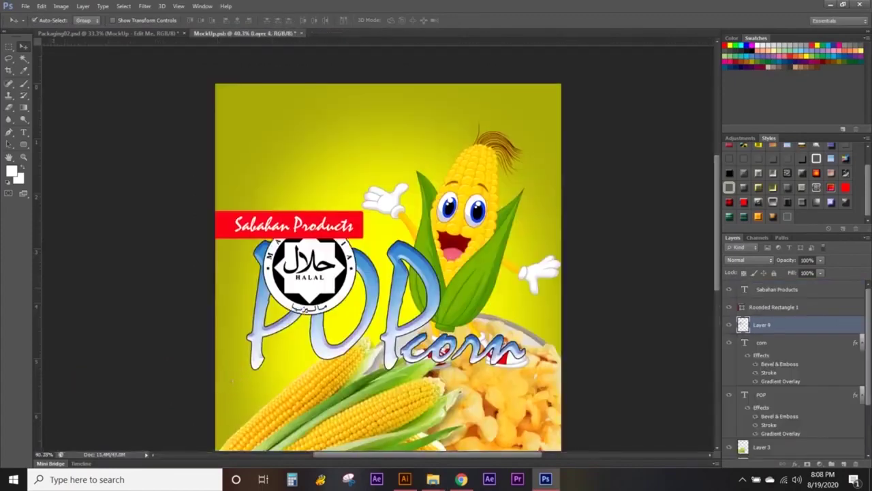
{"action": "key", "text": "ctrl+t"}
{"action": "left_click_drag", "start_coordinate": [349, 300], "coordinate": [308, 345]}
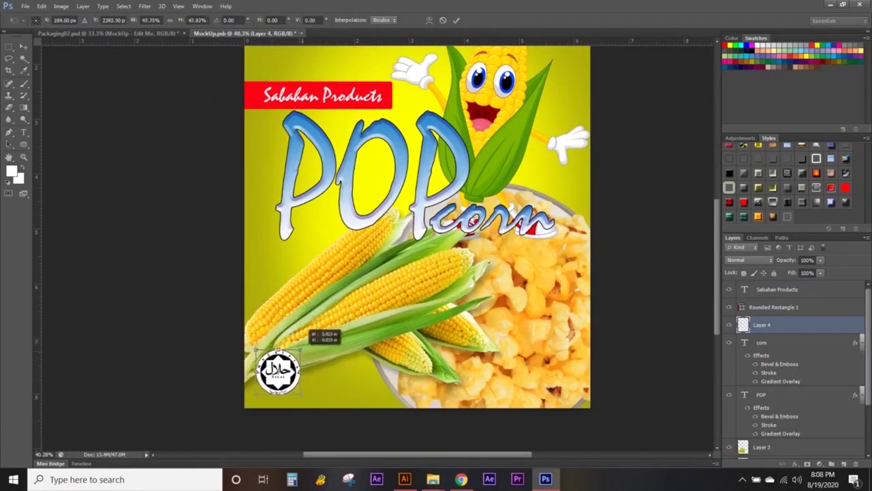
{"action": "key", "text": "Return"}
{"action": "left_click", "coordinate": [25, 6]}
{"action": "left_click", "coordinate": [31, 128]}
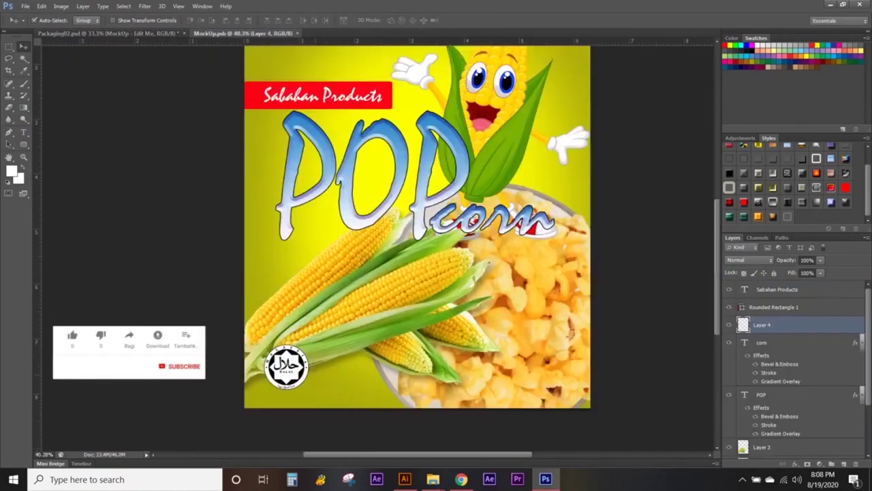
{"action": "left_click_drag", "start_coordinate": [286, 348], "coordinate": [310, 333]}
{"action": "key", "text": "ctrl+s"}
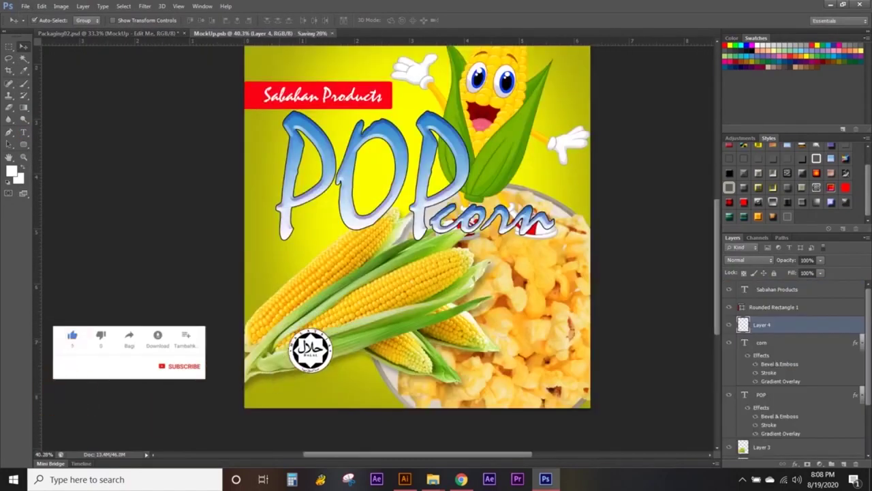
Shrink the round logo and position it near the top
{"action": "key", "text": "ctrl+Tab"}
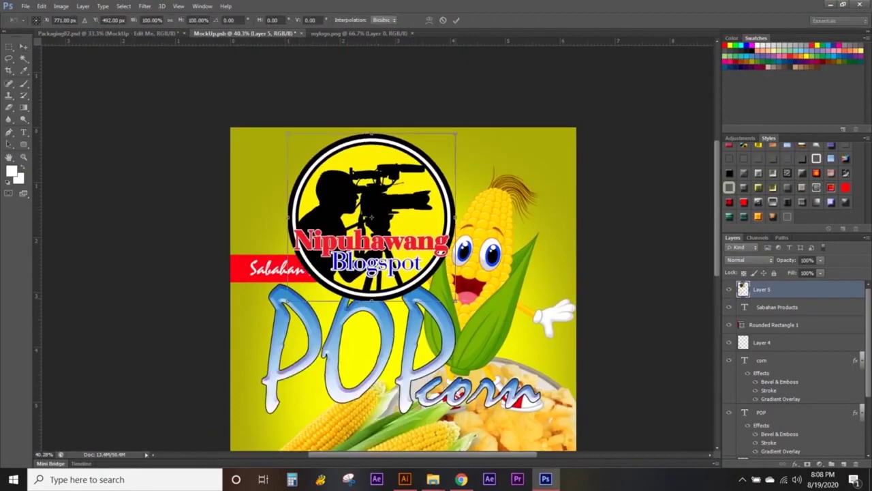
{"action": "left_click_drag", "start_coordinate": [456, 300], "coordinate": [340, 184]}
{"action": "left_click_drag", "start_coordinate": [317, 155], "coordinate": [381, 163]}
{"action": "left_click", "coordinate": [24, 46]}
{"action": "key", "text": "Return"}
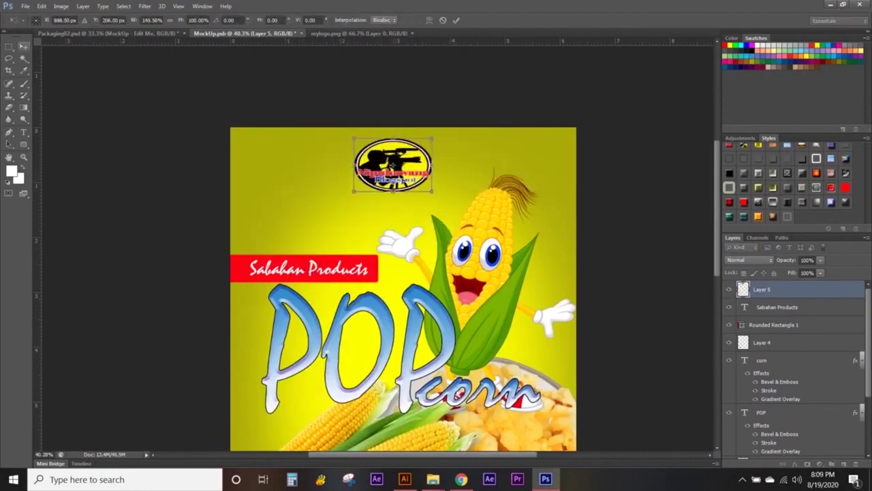
{"action": "left_click", "coordinate": [399, 181]}
Close the source logo image, then save and close the flat design document
{"action": "left_click", "coordinate": [26, 7]}
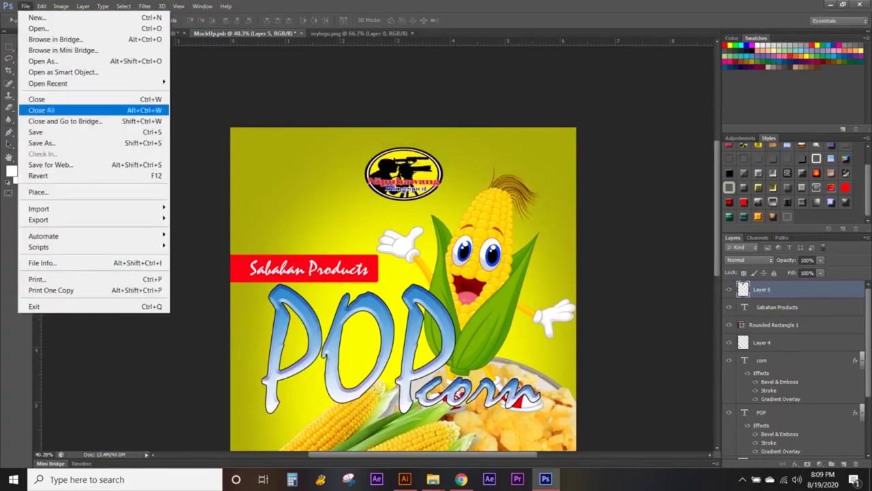
{"action": "left_click", "coordinate": [37, 99]}
{"action": "left_click", "coordinate": [116, 33]}
{"action": "left_click", "coordinate": [245, 32]}
{"action": "left_click", "coordinate": [25, 7]}
{"action": "left_click", "coordinate": [47, 131]}
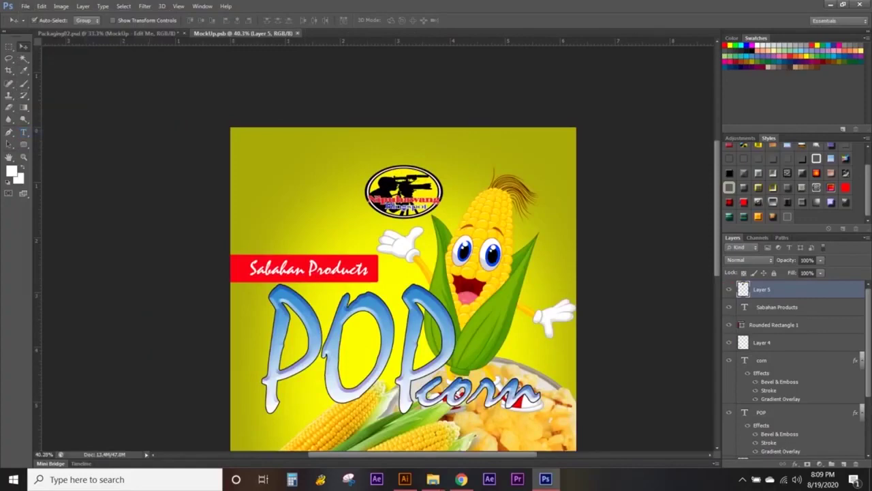
{"action": "left_click", "coordinate": [297, 32]}
Reopen the embedded design and return to the updated bag mockup
{"action": "double_click", "coordinate": [745, 288]}
{"action": "key", "text": "Return"}
{"action": "left_click", "coordinate": [109, 32]}
{"action": "scroll", "coordinate": [371, 190], "scroll_direction": "up", "scroll_amount": 5}
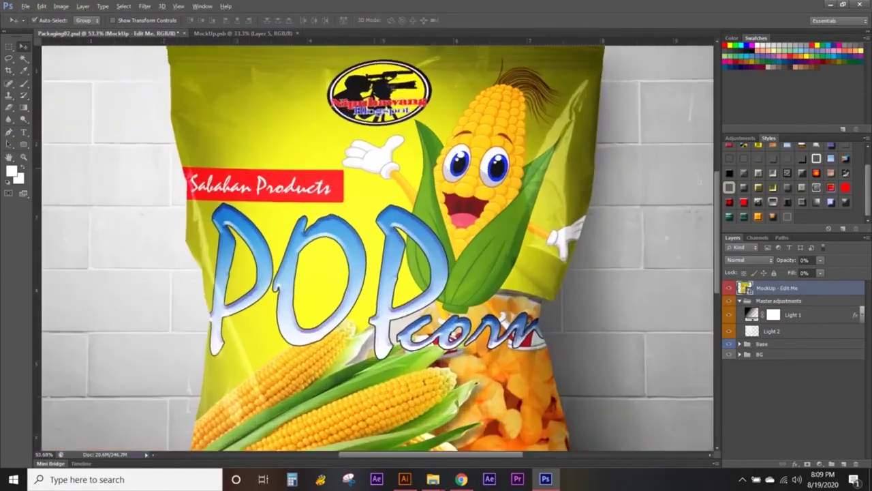
Save the popcorn mockup as a JPEG with the default quality options
{"action": "scroll", "coordinate": [378, 245], "scroll_direction": "down", "scroll_amount": 5}
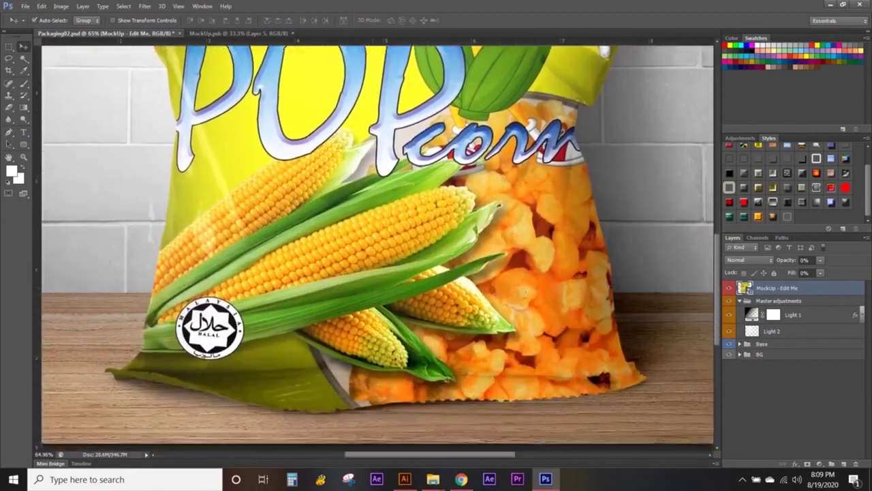
{"action": "scroll", "coordinate": [378, 245], "scroll_direction": "up", "scroll_amount": 3}
{"action": "scroll", "coordinate": [378, 245], "scroll_direction": "up", "scroll_amount": 3}
{"action": "scroll", "coordinate": [378, 245], "scroll_direction": "down", "scroll_amount": 5}
{"action": "left_click", "coordinate": [25, 6]}
{"action": "left_click", "coordinate": [41, 142]}
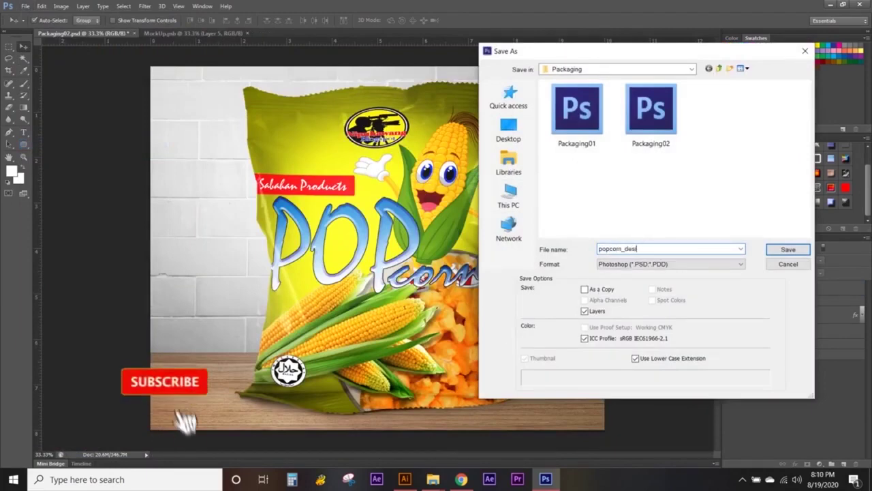
{"action": "left_click", "coordinate": [671, 264]}
{"action": "left_click", "coordinate": [640, 324]}
{"action": "left_click", "coordinate": [788, 249]}
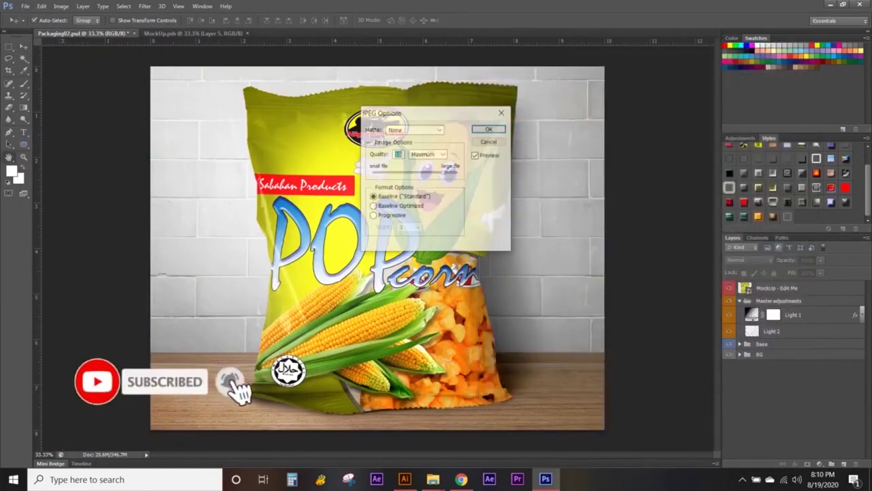
{"action": "key", "text": "Return"}
{"action": "key", "text": "ctrl+Tab"}
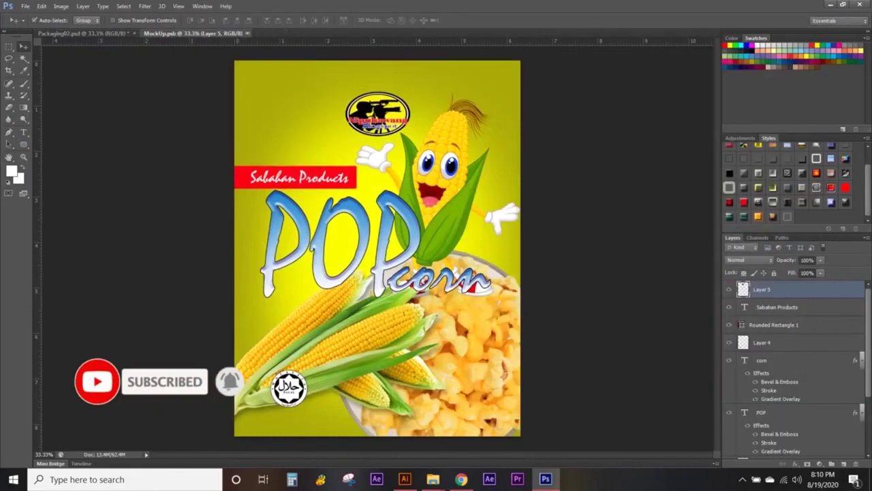
Close the open documents and exit Photoshop without saving further changes
{"action": "key", "text": "ctrl+w"}
{"action": "key", "text": "ctrl+q"}
{"action": "left_click", "coordinate": [454, 180]}
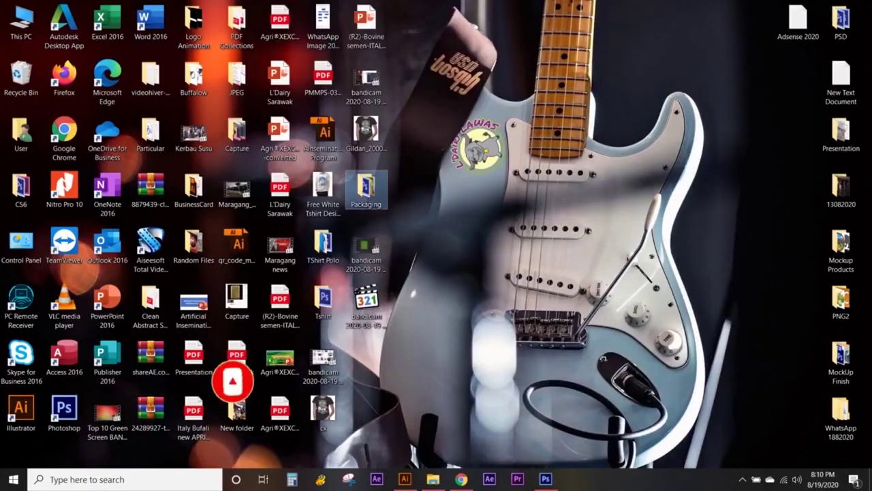
Open popcorn_design.jpg from the Packaging folder in Photos, zoom in, then zoom back out
{"action": "double_click", "coordinate": [366, 189]}
{"action": "key", "text": "Return"}
{"action": "left_click", "coordinate": [379, 31]}
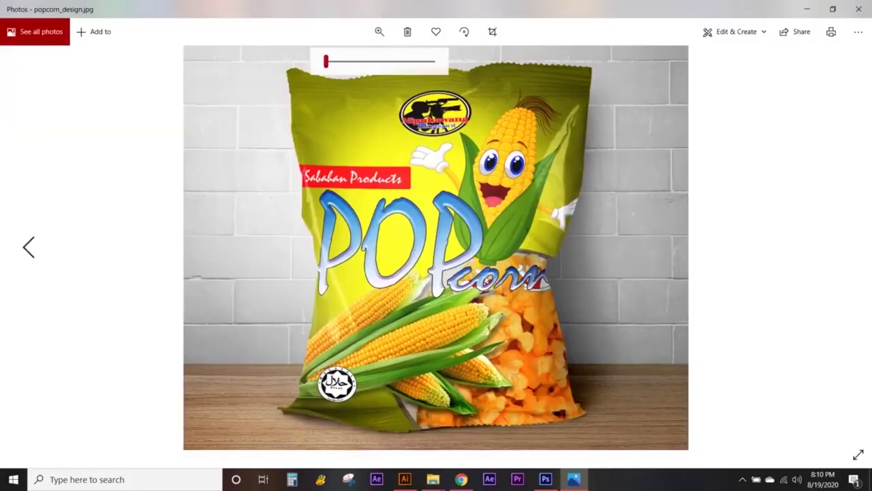
{"action": "left_click_drag", "start_coordinate": [325, 61], "coordinate": [382, 61]}
{"action": "scroll", "coordinate": [436, 245], "scroll_direction": "down", "scroll_amount": 5}
{"action": "scroll", "coordinate": [436, 245], "scroll_direction": "down", "scroll_amount": 5}
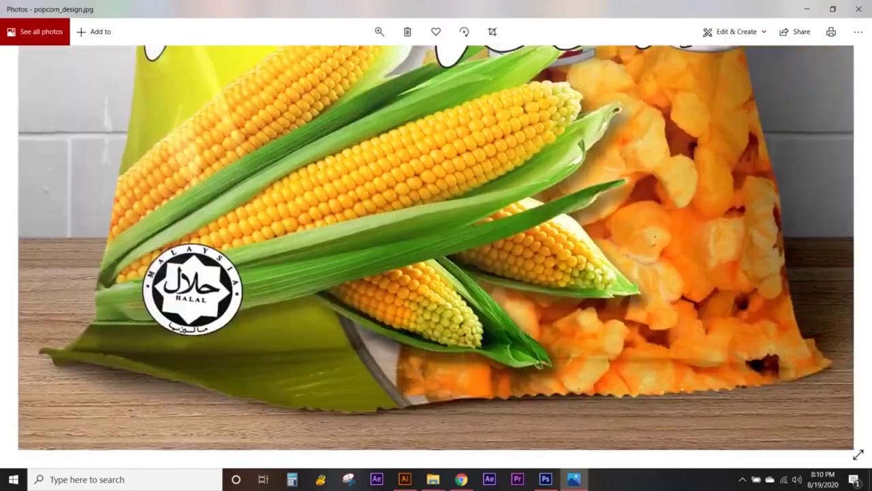
{"action": "left_click", "coordinate": [380, 31]}
{"action": "left_click_drag", "start_coordinate": [382, 61], "coordinate": [331, 61]}
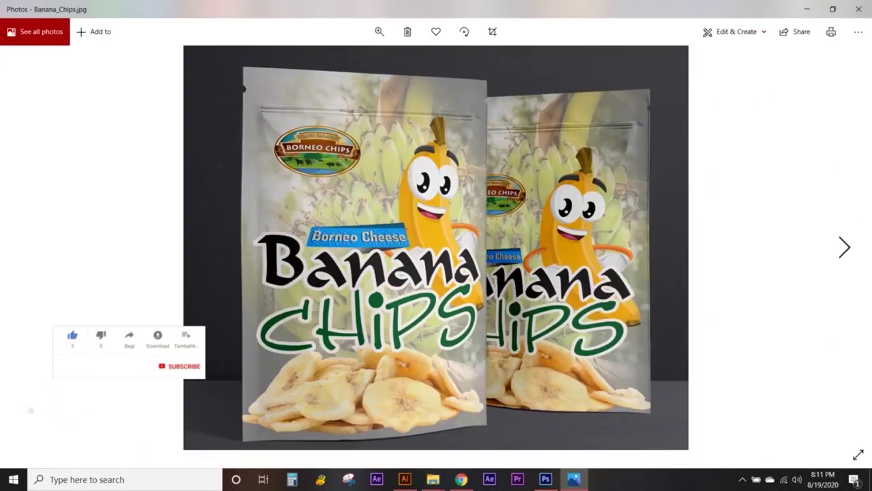
Browse forward through the other product mockups to the white T-shirt, then close Photos
{"action": "left_click", "coordinate": [845, 247]}
{"action": "left_click", "coordinate": [845, 247]}
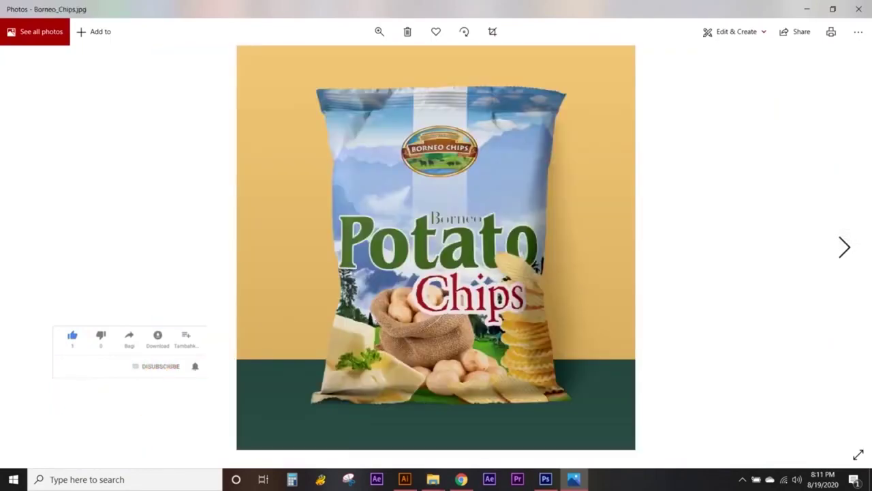
{"action": "key", "text": "Right"}
{"action": "key", "text": "Right"}
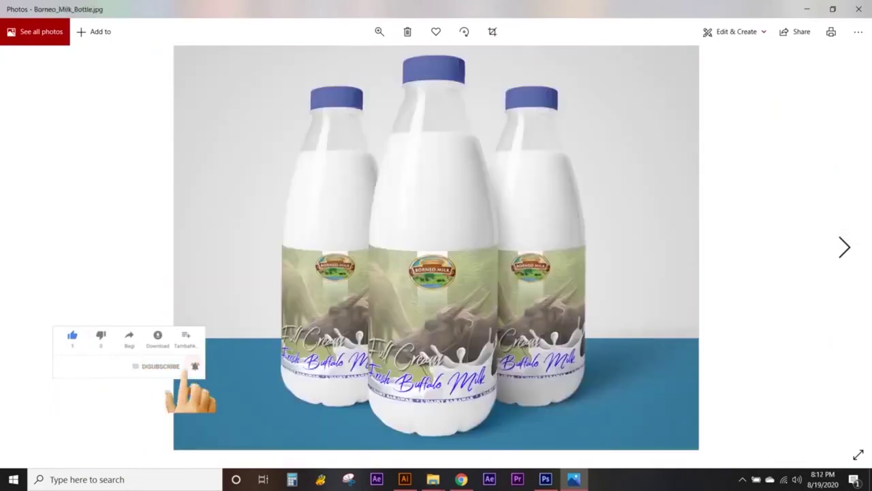
{"action": "key", "text": "Right"}
{"action": "key", "text": "Right"}
{"action": "key", "text": "Right"}
{"action": "key", "text": "Right"}
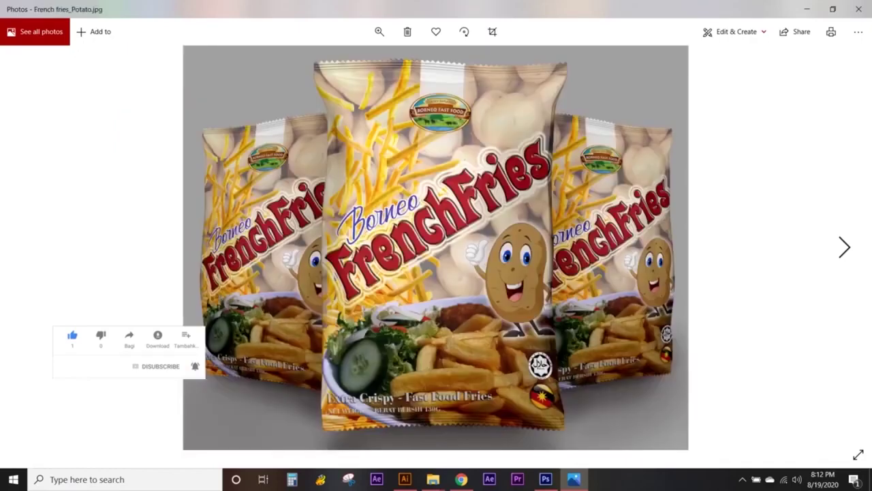
{"action": "key", "text": "Right"}
{"action": "key", "text": "Right"}
{"action": "key", "text": "Right"}
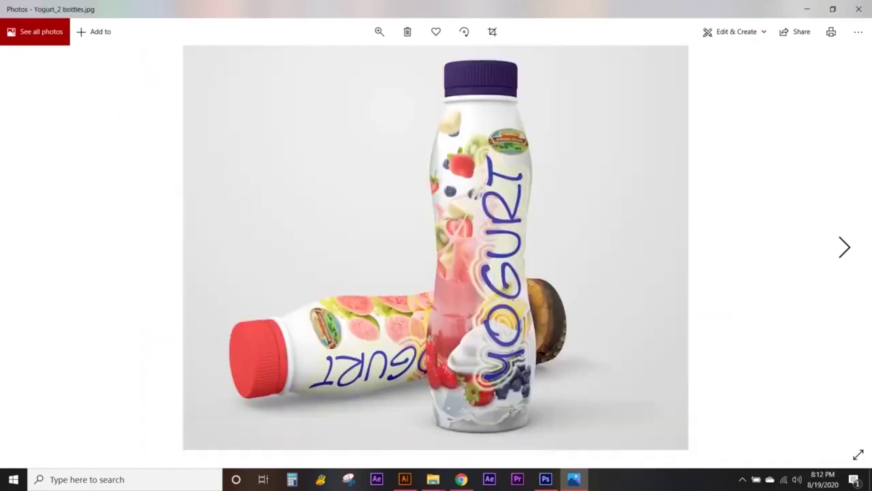
{"action": "key", "text": "Right"}
{"action": "key", "text": "Right"}
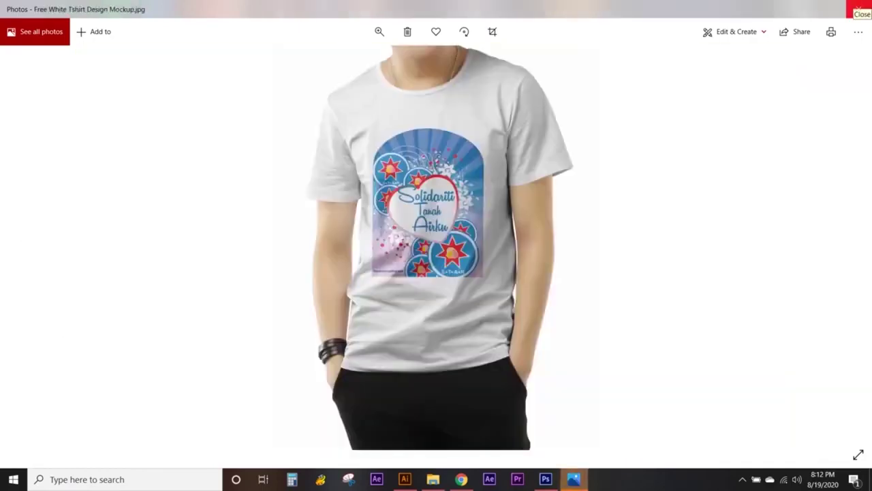
{"action": "key", "text": "Right"}
{"action": "left_click", "coordinate": [857, 8]}
{"action": "left_click", "coordinate": [743, 479]}
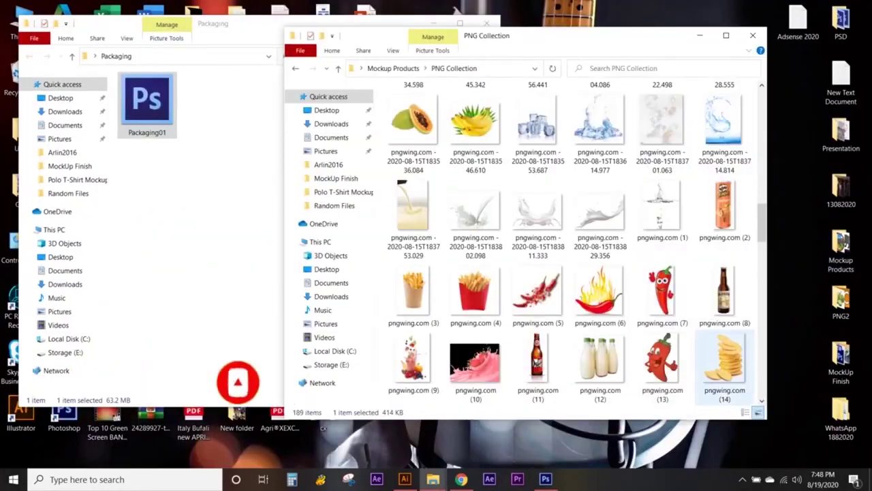
Place the stacked chips PNG into the empty packaging canvas and save it
{"action": "left_click_drag", "start_coordinate": [724, 368], "coordinate": [72, 419]}
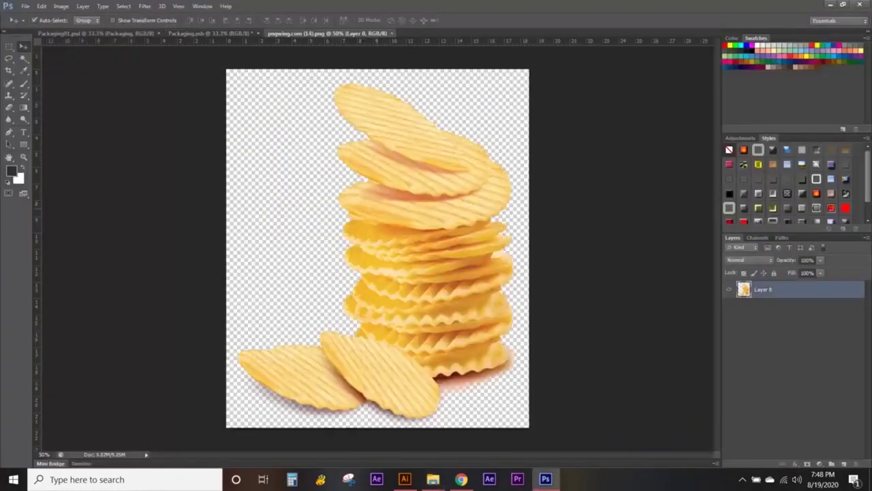
{"action": "mouse_move", "coordinate": [375, 218]}
{"action": "left_mouse_down"}
{"action": "mouse_move", "coordinate": [408, 195]}
{"action": "mouse_move", "coordinate": [409, 210]}
{"action": "left_mouse_up"}
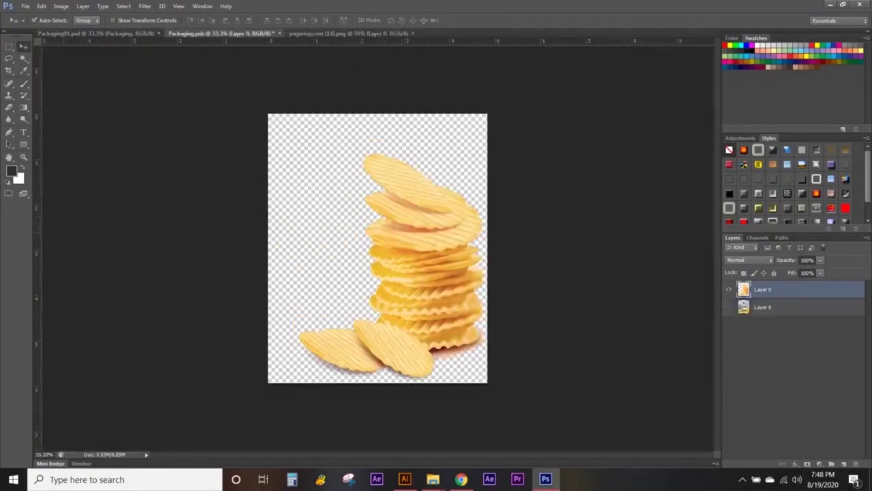
{"action": "key", "text": "ctrl+s"}
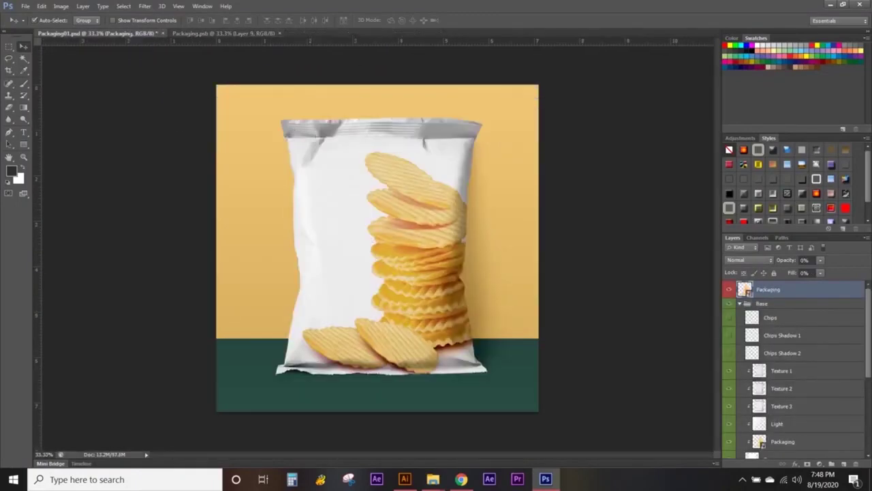
Draw a rectangle shape covering the whole packaging canvas
{"action": "right_click", "coordinate": [23, 144]}
{"action": "left_click", "coordinate": [68, 144]}
{"action": "left_click_drag", "start_coordinate": [263, 109], "coordinate": [493, 392]}
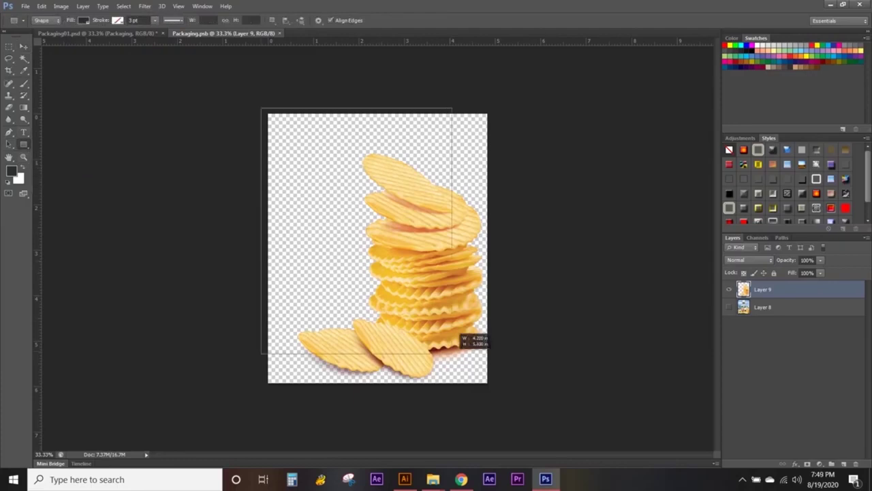
Fill the full-canvas rectangle with green and rasterize its layer for painting
{"action": "left_click", "coordinate": [83, 19]}
{"action": "left_click", "coordinate": [38, 65]}
{"action": "left_click", "coordinate": [23, 83]}
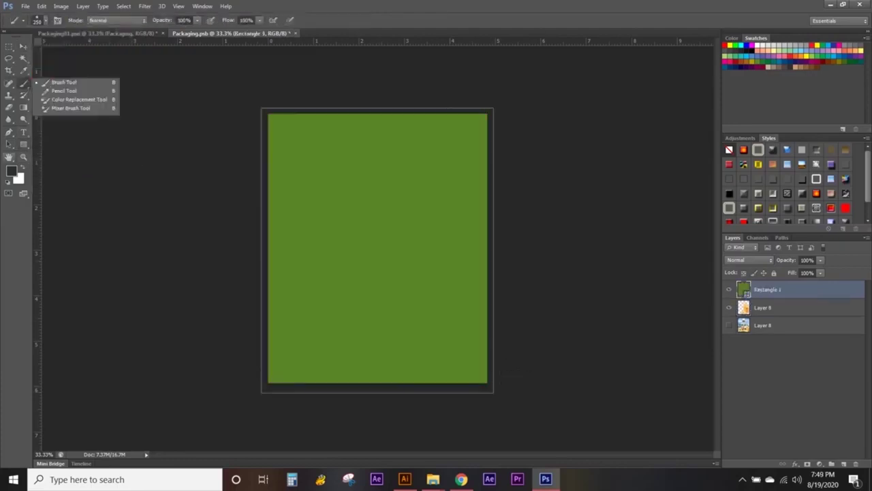
{"action": "left_click", "coordinate": [11, 172]}
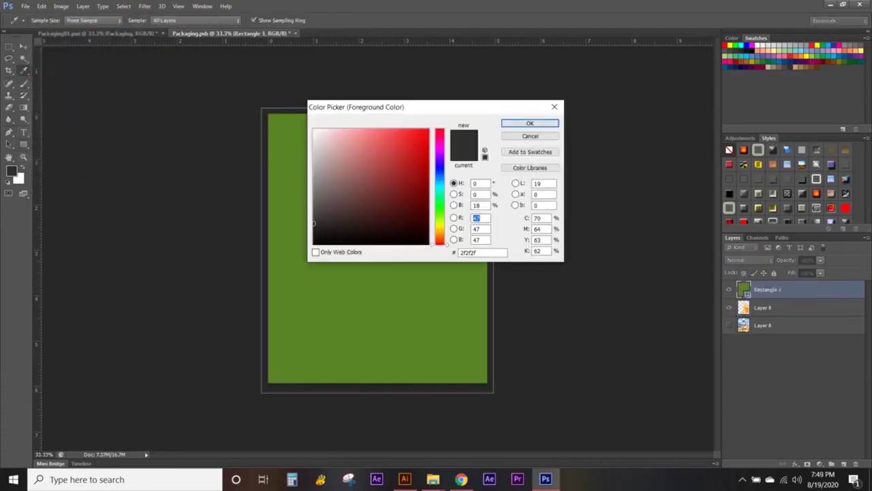
{"action": "key", "text": "Return"}
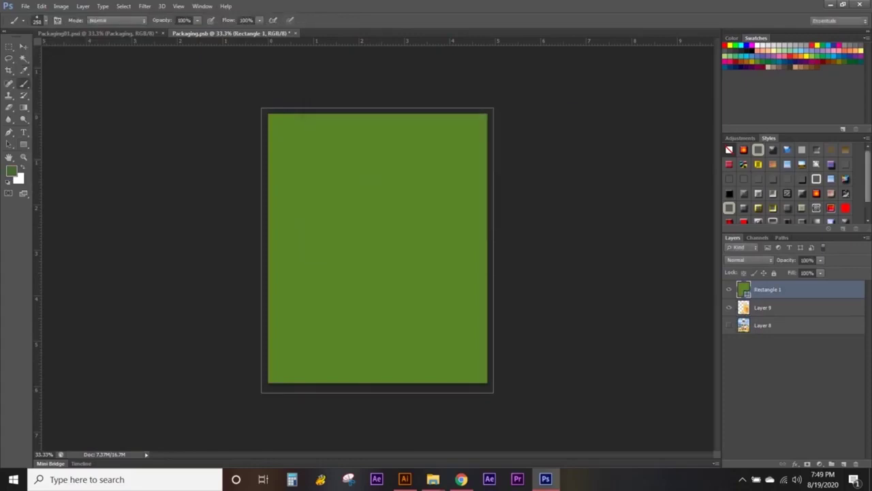
{"action": "right_click", "coordinate": [770, 289]}
{"action": "left_click", "coordinate": [644, 167]}
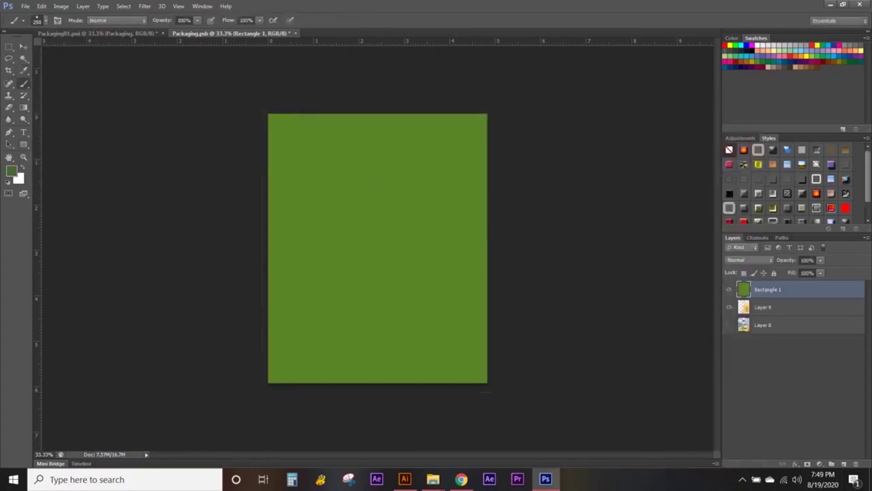
Paint darker green along the canvas edges with a soft 250px brush
{"action": "left_click", "coordinate": [45, 21]}
{"action": "key", "text": "Return"}
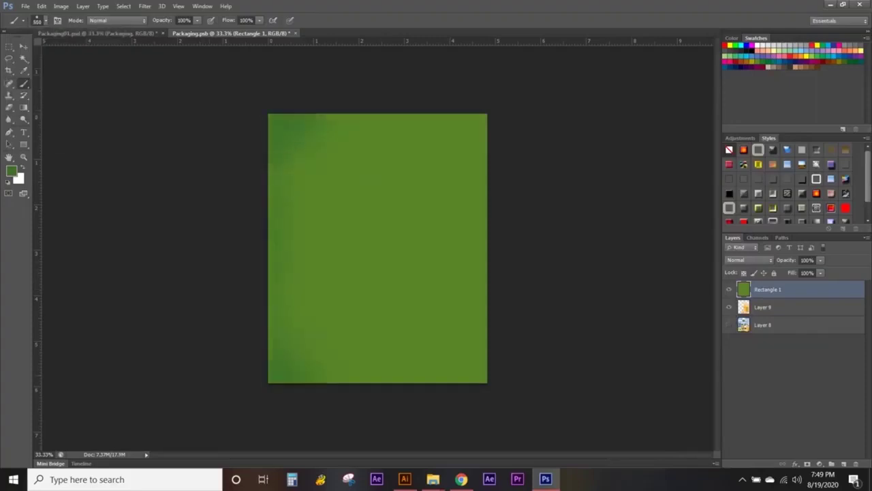
{"action": "left_click_drag", "start_coordinate": [287, 372], "coordinate": [474, 300]}
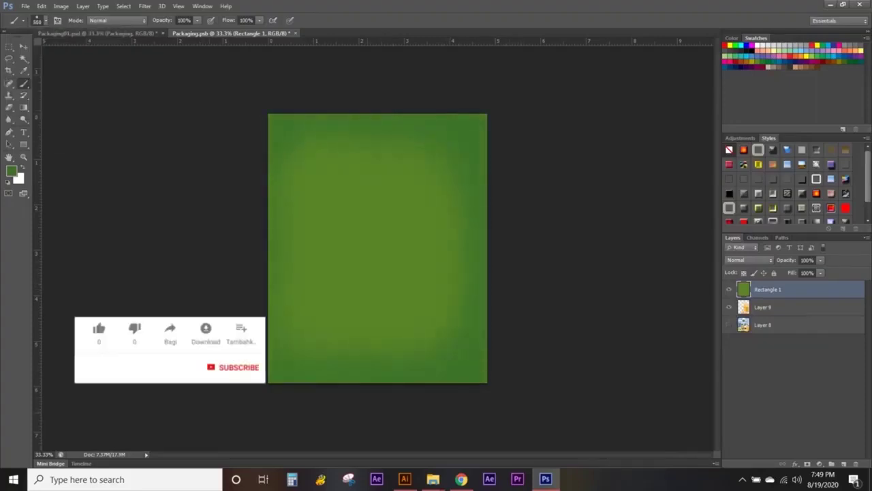
{"action": "left_click", "coordinate": [11, 171]}
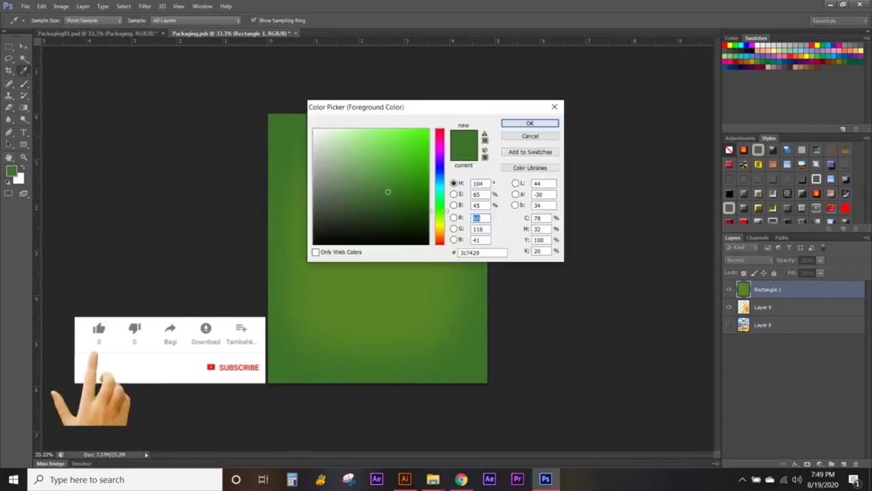
{"action": "left_click", "coordinate": [413, 197]}
{"action": "key", "text": "Return"}
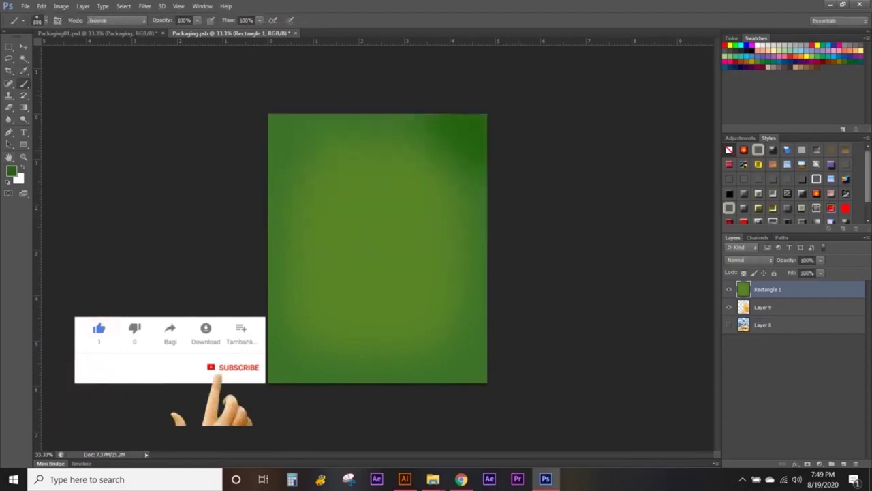
{"action": "left_click_drag", "start_coordinate": [436, 126], "coordinate": [286, 126]}
{"action": "mouse_move", "coordinate": [423, 375]}
{"action": "left_mouse_down"}
{"action": "mouse_move", "coordinate": [481, 371]}
{"action": "mouse_move", "coordinate": [480, 287]}
{"action": "left_mouse_up"}
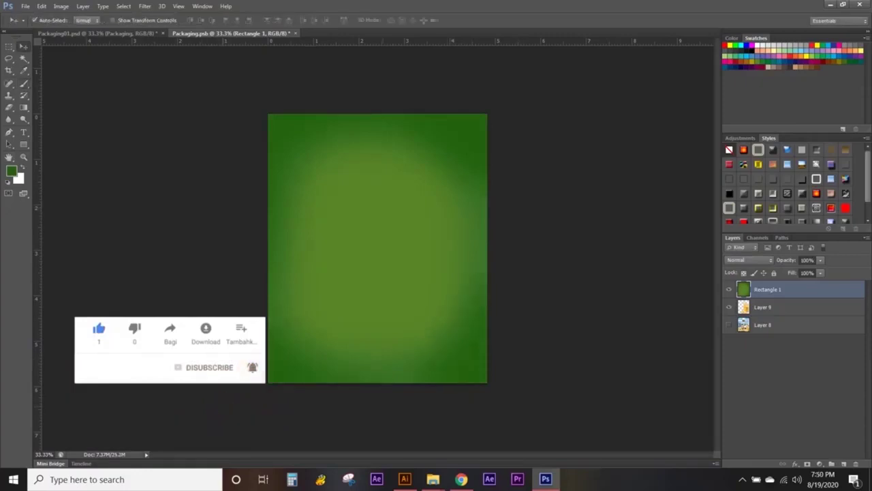
Send the green layer behind the chips and save the packaging artwork
{"action": "key", "text": "ctrl+shift+bracketleft"}
{"action": "key", "text": "ctrl+s"}
{"action": "key", "text": "ctrl+Tab"}
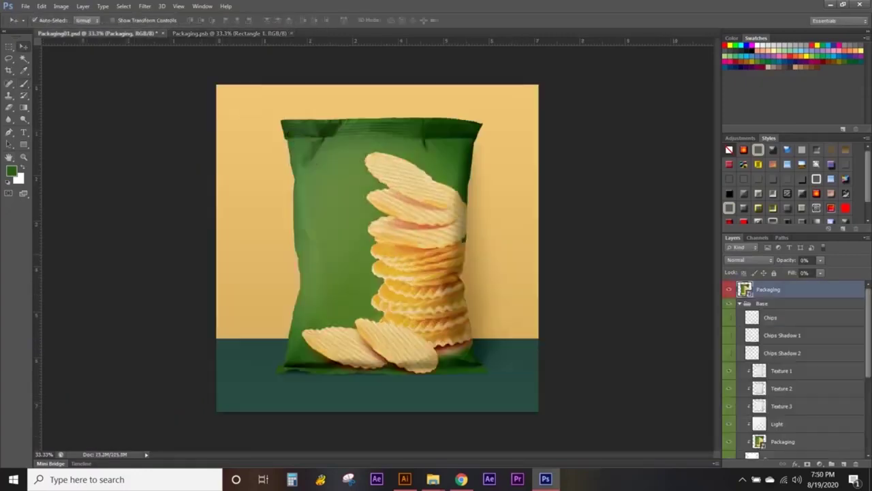
{"action": "key", "text": "ctrl+Tab"}
{"action": "key", "text": "super+Down"}
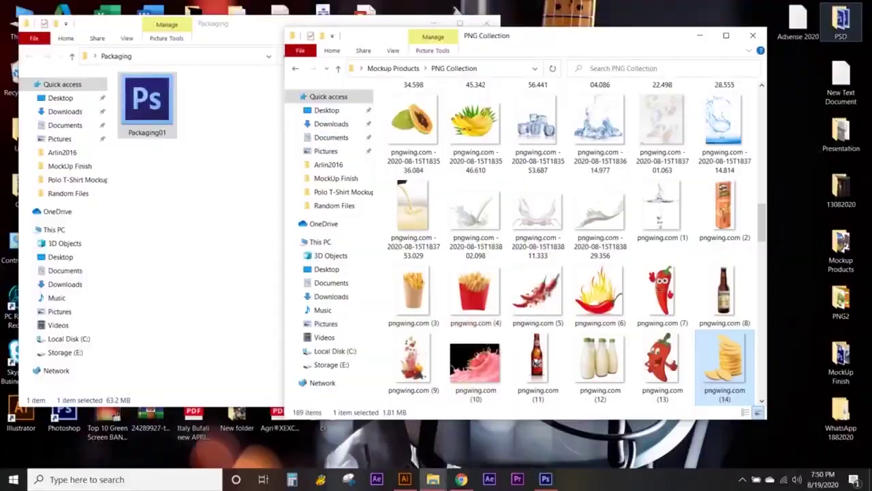
Copy the cartoon chili PNG into the packaging artwork as a new layer
{"action": "left_click_drag", "start_coordinate": [663, 361], "coordinate": [64, 412]}
{"action": "key", "text": "ctrl+a"}
{"action": "key", "text": "ctrl+c"}
{"action": "key", "text": "ctrl+shift+Tab"}
{"action": "key", "text": "ctrl+v"}
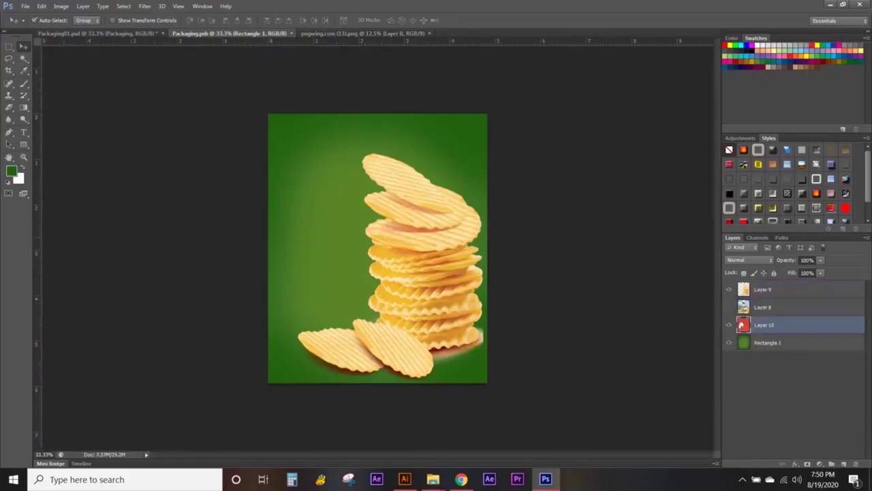
Scale the chili character down and move it to the left of the chips
{"action": "key", "text": "ctrl+t"}
{"action": "left_click_drag", "start_coordinate": [263, 117], "coordinate": [341, 234]}
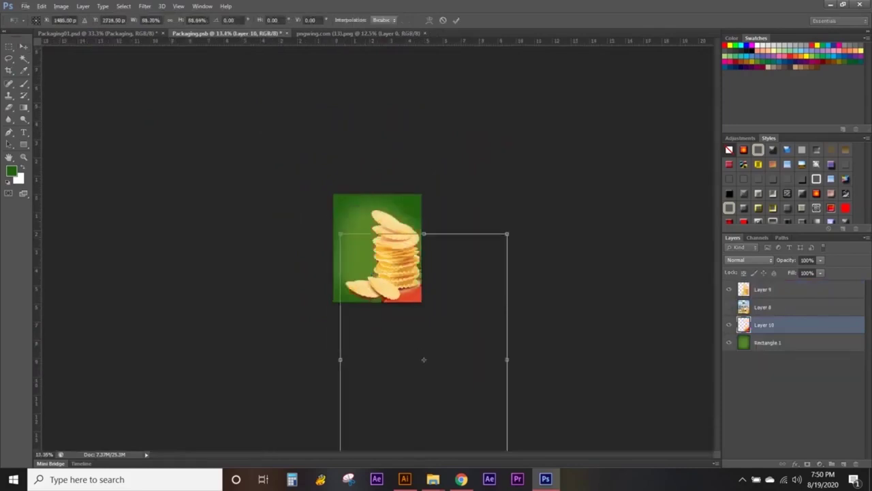
{"action": "left_click_drag", "start_coordinate": [422, 341], "coordinate": [354, 225]}
{"action": "left_click_drag", "start_coordinate": [425, 350], "coordinate": [398, 270]}
{"action": "left_click_drag", "start_coordinate": [281, 97], "coordinate": [347, 195]}
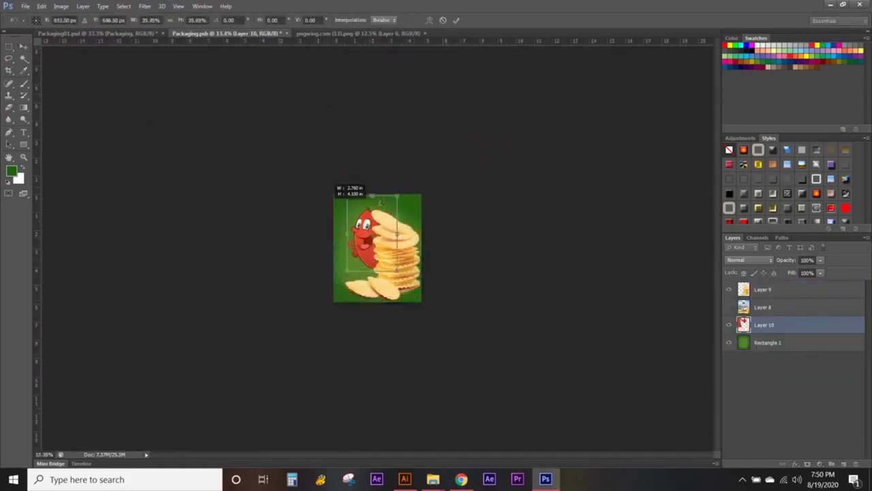
{"action": "key", "text": "v"}
{"action": "key", "text": "Return"}
{"action": "scroll", "coordinate": [378, 249], "scroll_direction": "up", "scroll_amount": 5}
{"action": "mouse_move", "coordinate": [368, 286]}
{"action": "left_mouse_down"}
{"action": "mouse_move", "coordinate": [292, 264]}
{"action": "mouse_move", "coordinate": [290, 245]}
{"action": "left_mouse_up"}
Shrink the chips stack and position it in the lower right
{"action": "left_click", "coordinate": [400, 273]}
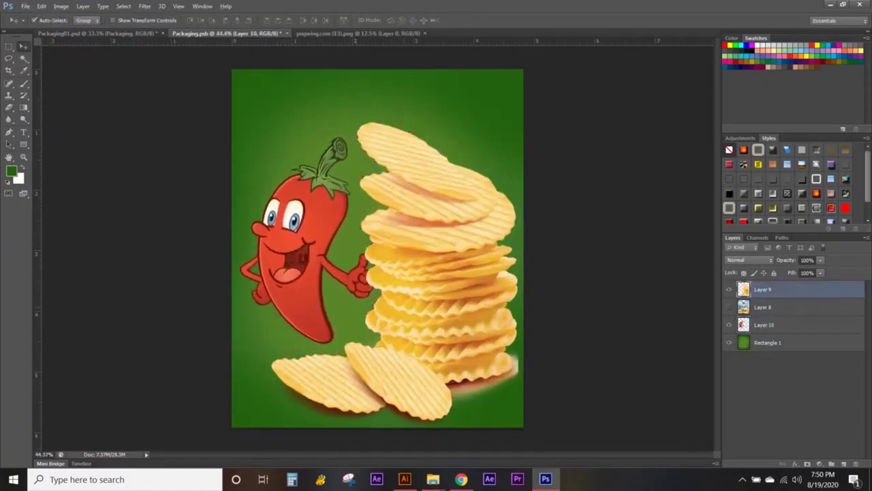
{"action": "key", "text": "ctrl+t"}
{"action": "left_click_drag", "start_coordinate": [271, 121], "coordinate": [384, 253]}
{"action": "left_click_drag", "start_coordinate": [458, 340], "coordinate": [450, 338]}
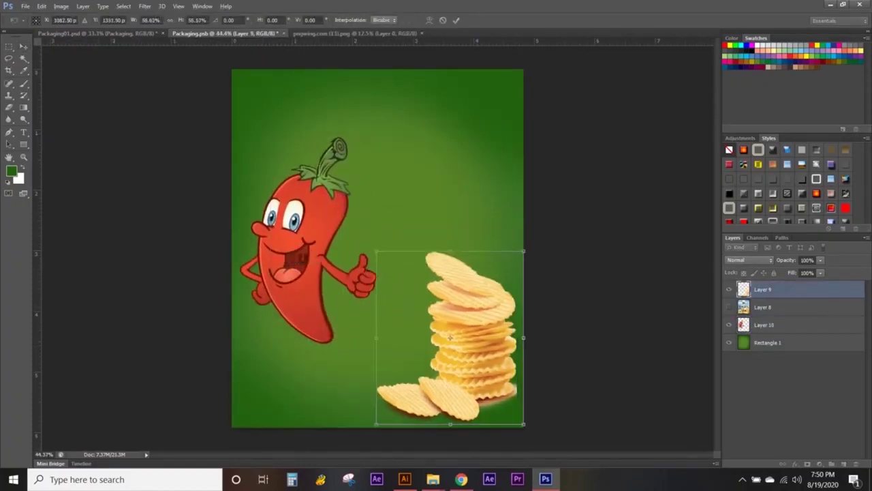
{"action": "key", "text": "v"}
{"action": "key", "text": "Return"}
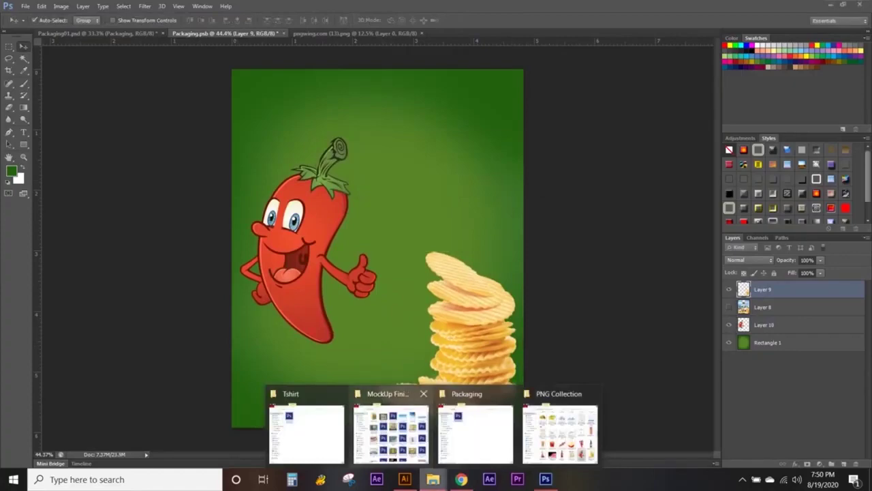
Place the potatoes-and-leaves PNG at the bottom of the poster
{"action": "left_click", "coordinate": [552, 429]}
{"action": "scroll", "coordinate": [600, 272], "scroll_direction": "down", "scroll_amount": 3}
{"action": "scroll", "coordinate": [600, 273], "scroll_direction": "down", "scroll_amount": 10}
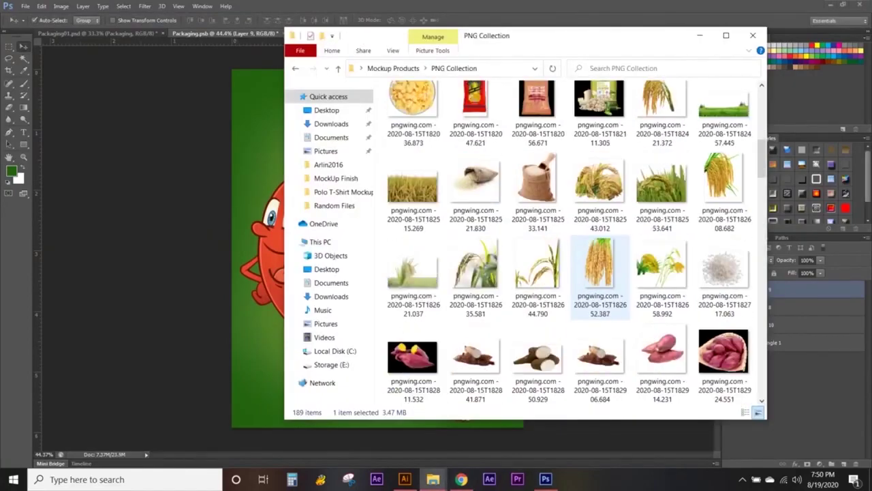
{"action": "scroll", "coordinate": [600, 273], "scroll_direction": "down", "scroll_amount": 2}
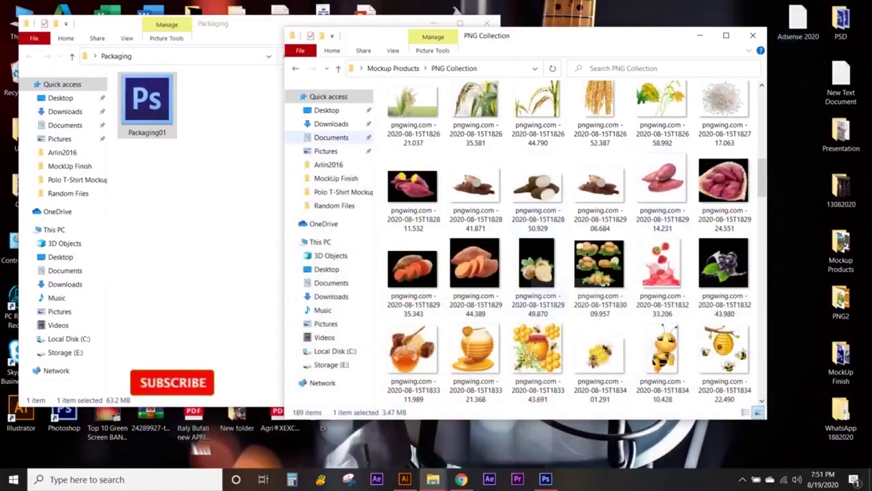
{"action": "mouse_move", "coordinate": [538, 273]}
{"action": "left_mouse_down"}
{"action": "mouse_move", "coordinate": [341, 299]}
{"action": "mouse_move", "coordinate": [341, 191]}
{"action": "left_mouse_up"}
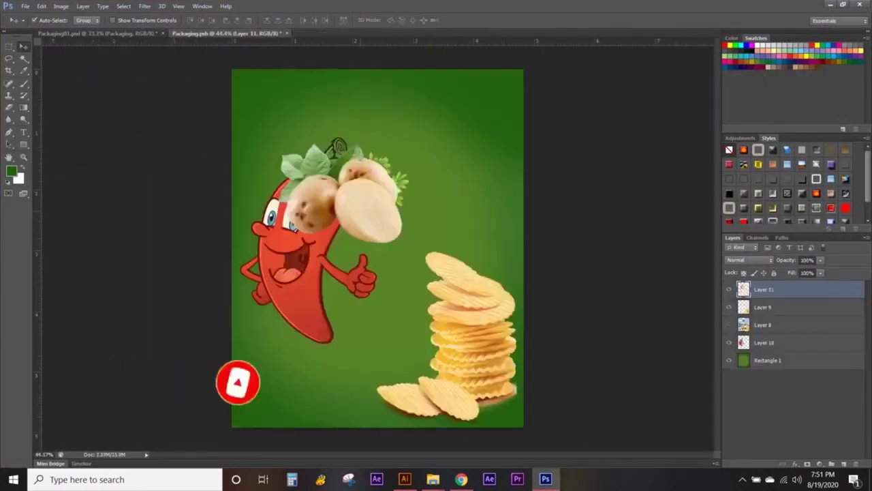
{"action": "left_click_drag", "start_coordinate": [363, 190], "coordinate": [357, 358]}
Enlarge the potatoes across the lower left and nudge the chips stack slightly
{"action": "key", "text": "ctrl+t"}
{"action": "left_click_drag", "start_coordinate": [266, 315], "coordinate": [233, 292]}
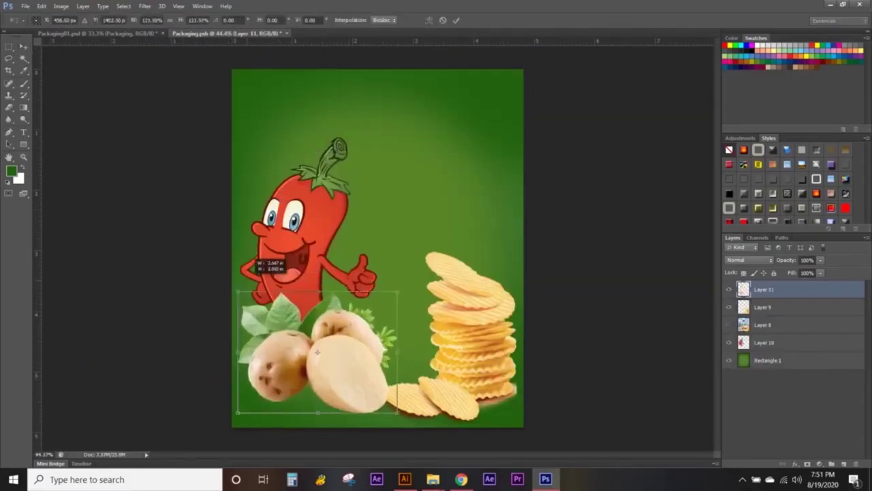
{"action": "left_click_drag", "start_coordinate": [389, 291], "coordinate": [438, 259]}
{"action": "left_click", "coordinate": [23, 47]}
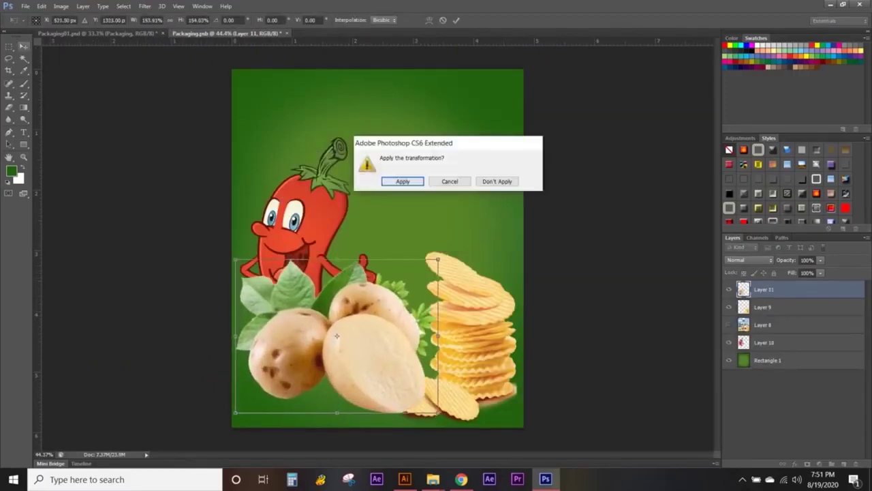
{"action": "left_click", "coordinate": [400, 181]}
{"action": "mouse_move", "coordinate": [507, 266]}
{"action": "left_mouse_down"}
{"action": "mouse_move", "coordinate": [494, 269]}
{"action": "mouse_move", "coordinate": [523, 246]}
{"action": "left_mouse_up"}
{"action": "key", "text": "ctrl+t"}
{"action": "left_click", "coordinate": [23, 47]}
Bring the chili pepper to the front, resize it and perch it atop the chips
{"action": "left_click", "coordinate": [399, 182]}
{"action": "left_click_drag", "start_coordinate": [323, 207], "coordinate": [373, 179]}
{"action": "key", "text": "ctrl+shift+bracketright"}
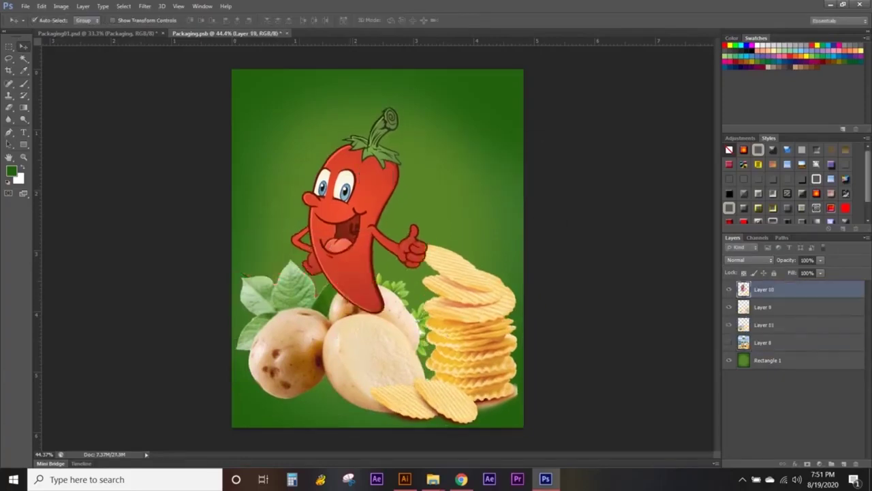
{"action": "key", "text": "ctrl+t"}
{"action": "left_click_drag", "start_coordinate": [425, 111], "coordinate": [389, 175]}
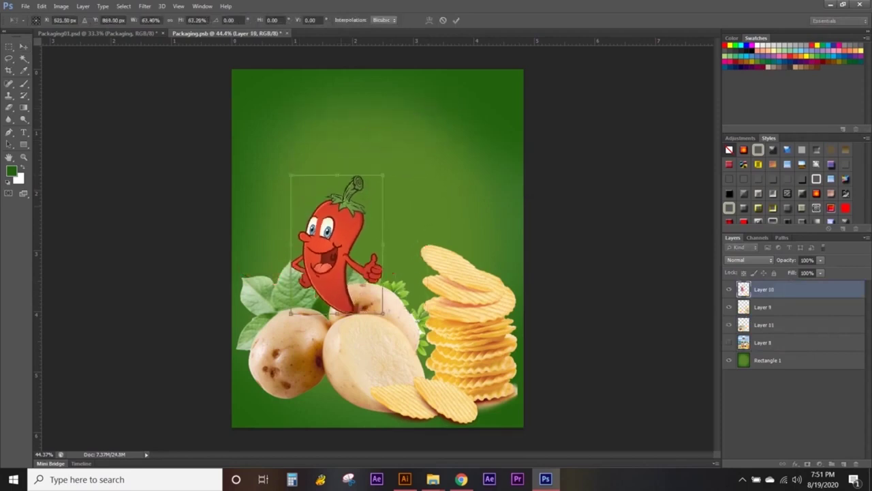
{"action": "left_click_drag", "start_coordinate": [349, 201], "coordinate": [479, 176]}
{"action": "left_click_drag", "start_coordinate": [423, 151], "coordinate": [405, 124]}
{"action": "left_click", "coordinate": [794, 409]}
{"action": "left_click", "coordinate": [400, 181]}
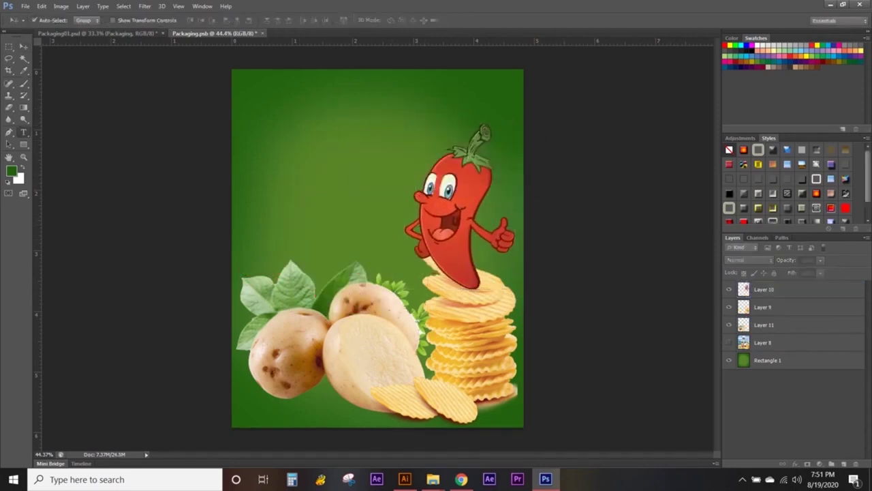
{"action": "left_click", "coordinate": [272, 184]}
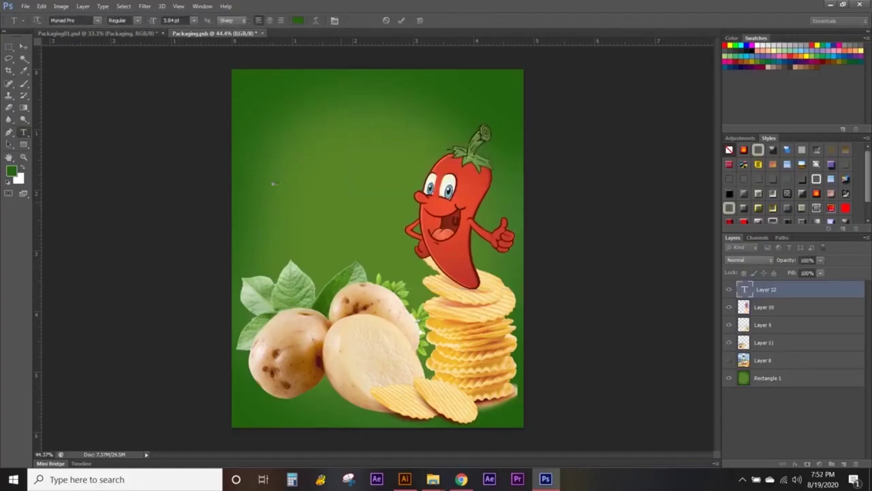
Type the title 'SADAP' beside the pepper
{"action": "type", "text": "SADAP"}
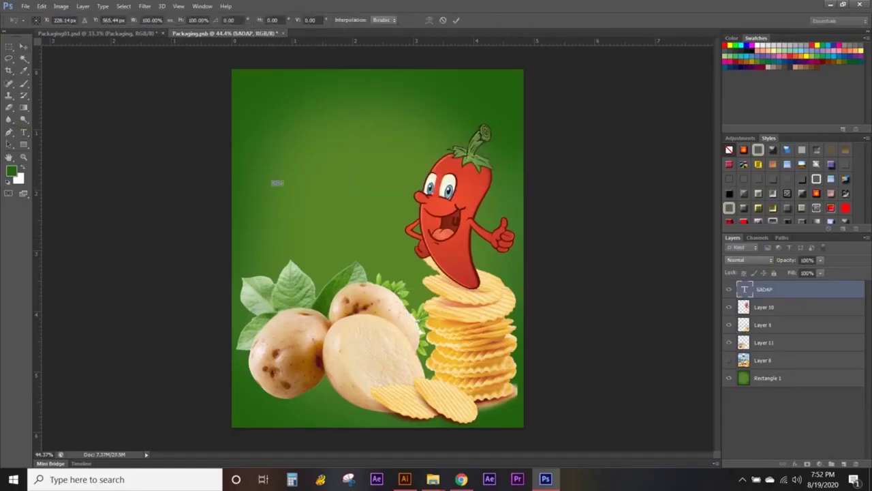
{"action": "left_click_drag", "start_coordinate": [285, 185], "coordinate": [417, 285]}
{"action": "key", "text": "t"}
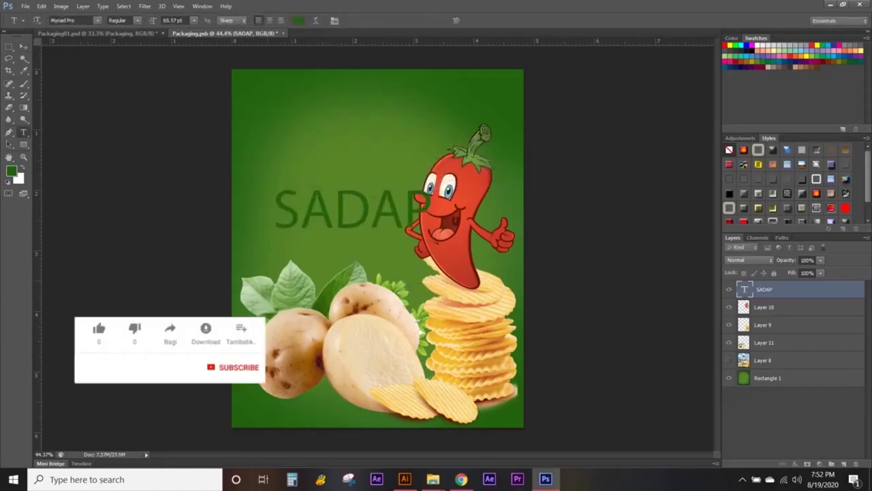
{"action": "key", "text": "Return"}
Set the SADAP text to a script font coloured yellow
{"action": "scroll", "coordinate": [75, 23], "scroll_direction": "down", "scroll_amount": 2}
{"action": "scroll", "coordinate": [75, 24], "scroll_direction": "down", "scroll_amount": 2}
{"action": "scroll", "coordinate": [75, 23], "scroll_direction": "down", "scroll_amount": 2}
{"action": "scroll", "coordinate": [75, 24], "scroll_direction": "down", "scroll_amount": 2}
{"action": "scroll", "coordinate": [69, 20], "scroll_direction": "down", "scroll_amount": 1}
{"action": "scroll", "coordinate": [68, 21], "scroll_direction": "down", "scroll_amount": 1}
{"action": "scroll", "coordinate": [68, 21], "scroll_direction": "down", "scroll_amount": 1}
{"action": "scroll", "coordinate": [69, 20], "scroll_direction": "down", "scroll_amount": 1}
{"action": "scroll", "coordinate": [68, 20], "scroll_direction": "down", "scroll_amount": 1}
{"action": "scroll", "coordinate": [68, 20], "scroll_direction": "down", "scroll_amount": 1}
{"action": "scroll", "coordinate": [68, 20], "scroll_direction": "down", "scroll_amount": 2}
{"action": "scroll", "coordinate": [68, 21], "scroll_direction": "down", "scroll_amount": 1}
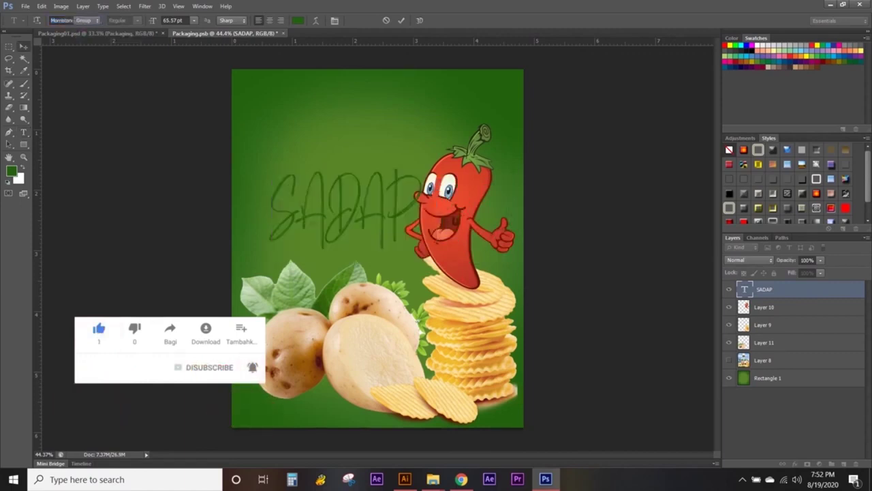
{"action": "scroll", "coordinate": [68, 21], "scroll_direction": "down", "scroll_amount": 1}
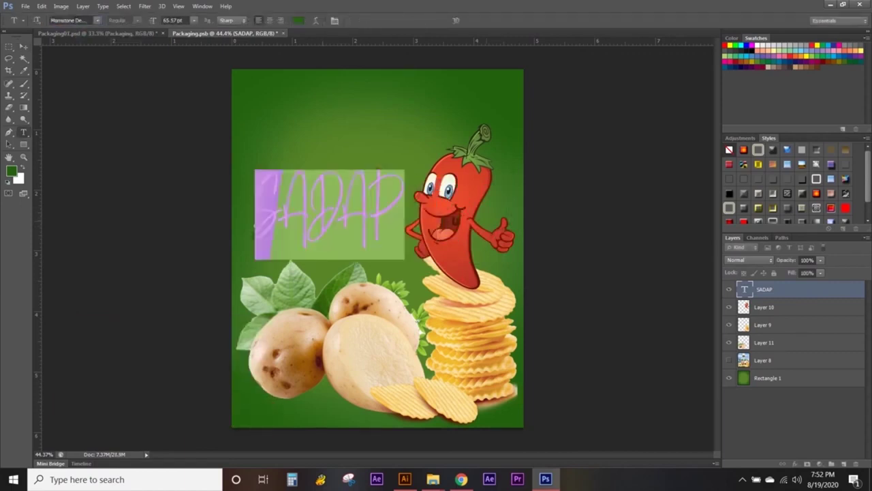
{"action": "left_click", "coordinate": [756, 45]}
{"action": "left_click", "coordinate": [730, 45]}
{"action": "key", "text": "ctrl+Return"}
{"action": "key", "text": "v"}
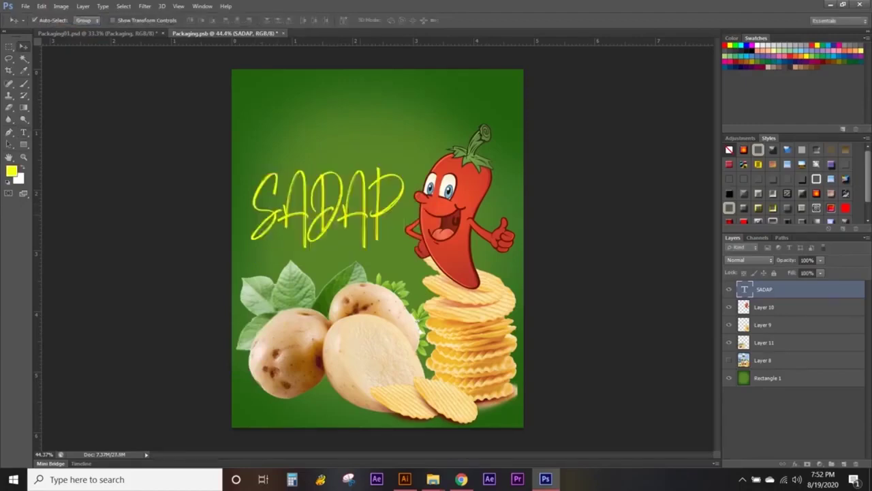
Enlarge and raise the SADAP title, then open its Blending Options
{"action": "key", "text": "ctrl+t"}
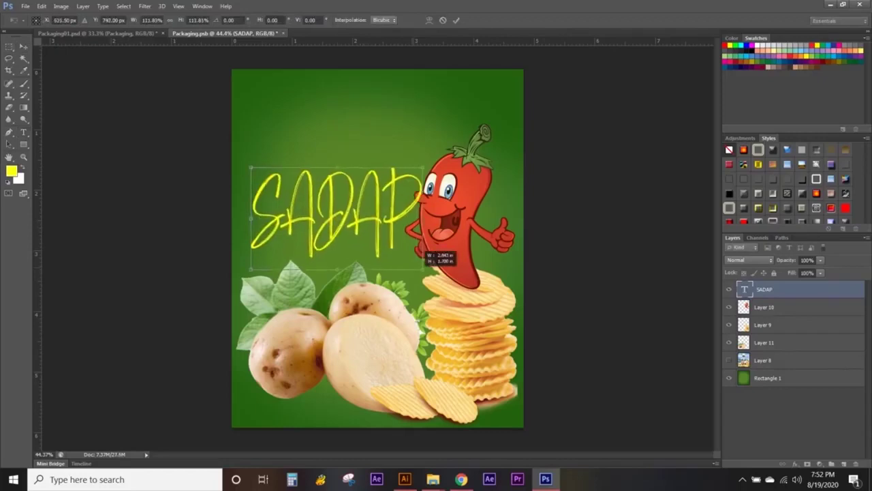
{"action": "left_click_drag", "start_coordinate": [404, 247], "coordinate": [431, 268]}
{"action": "left_click_drag", "start_coordinate": [407, 205], "coordinate": [406, 185]}
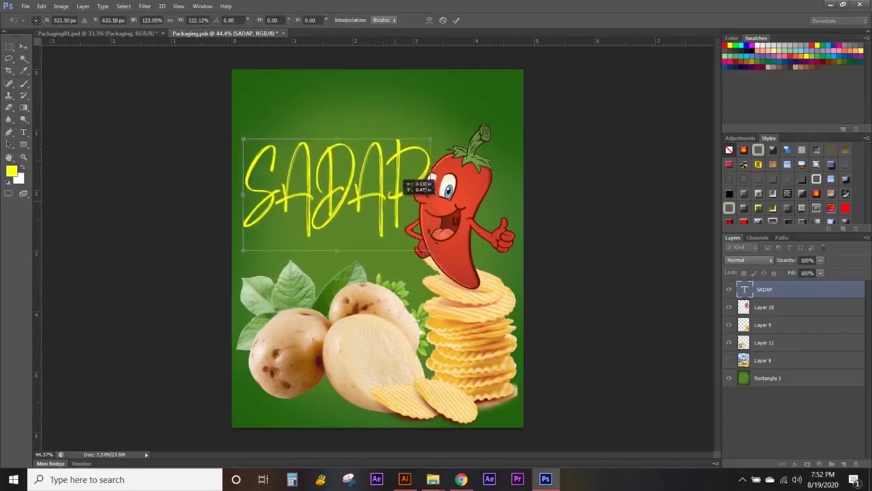
{"action": "key", "text": "v"}
{"action": "left_click", "coordinate": [430, 182]}
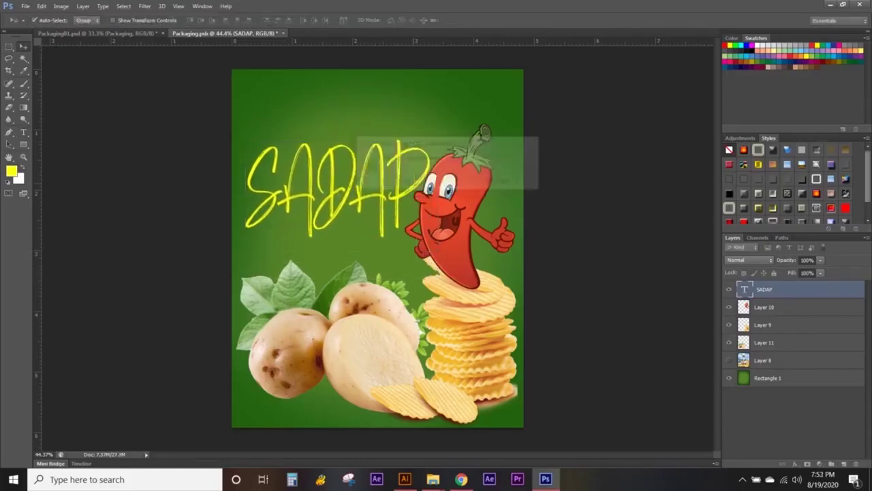
{"action": "right_click", "coordinate": [784, 289]}
{"action": "left_click", "coordinate": [702, 87]}
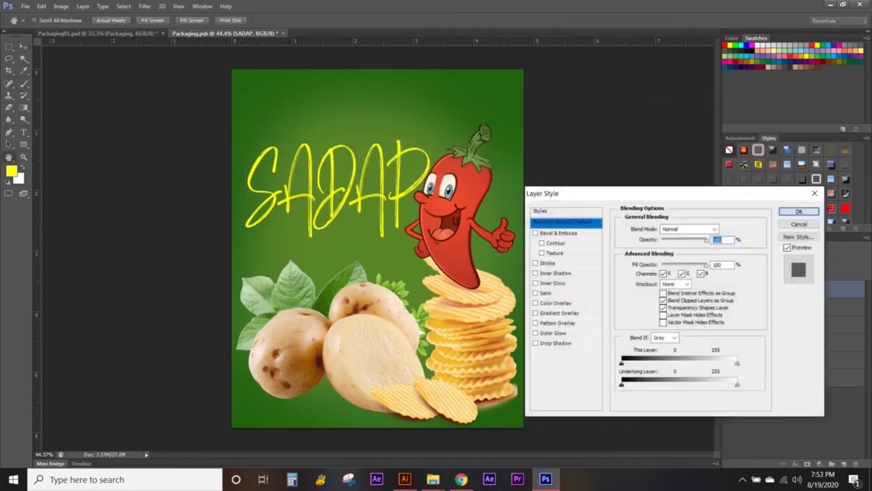
Add a 6 px yellow stroke to the SADAP title
{"action": "left_click", "coordinate": [547, 262]}
{"action": "left_click", "coordinate": [643, 291]}
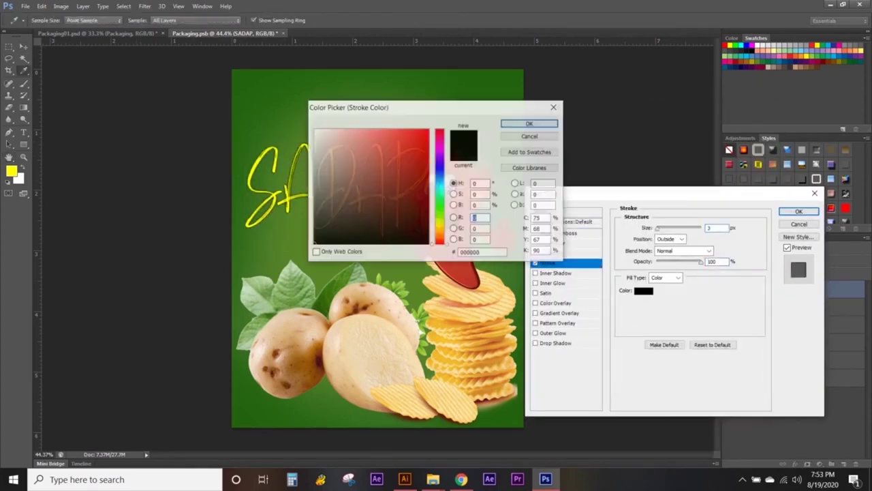
{"action": "left_click", "coordinate": [272, 180]}
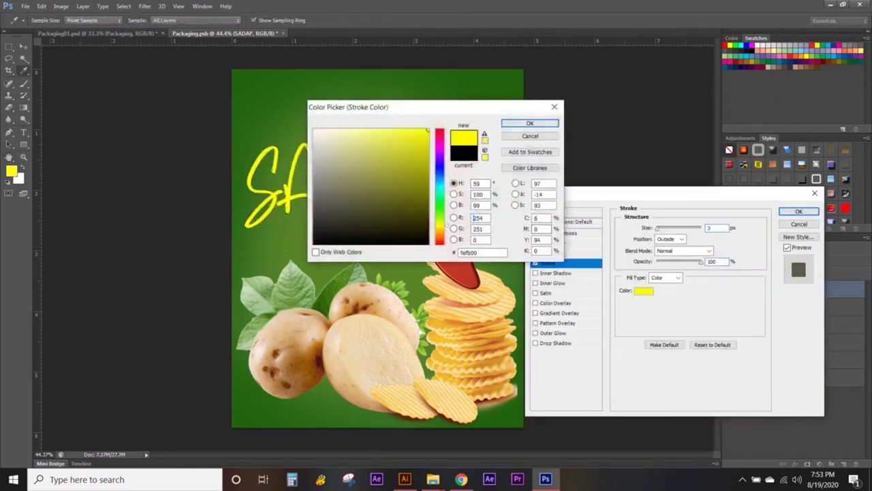
{"action": "left_click", "coordinate": [530, 123]}
{"action": "type", "text": "6"}
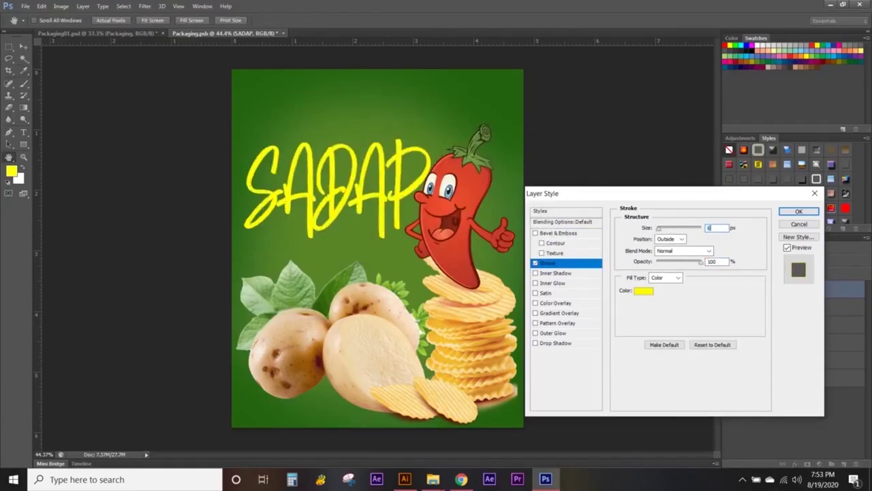
{"action": "key", "text": "Return"}
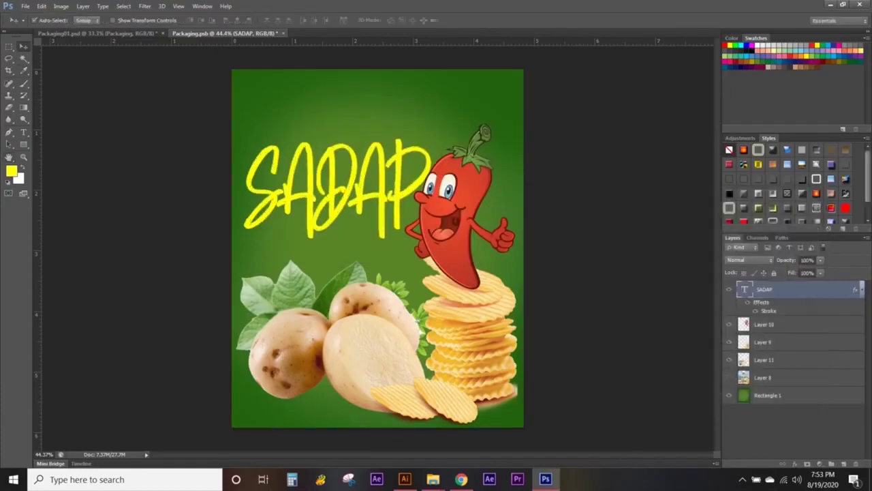
Add a Normal-blend drop shadow at 75% opacity to the SADAP title
{"action": "double_click", "coordinate": [805, 289]}
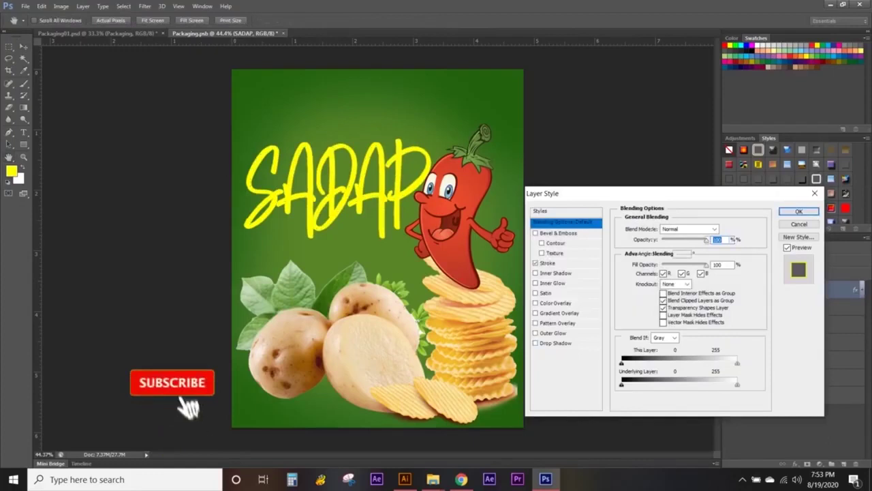
{"action": "left_click", "coordinate": [555, 342]}
{"action": "left_click", "coordinate": [681, 229]}
{"action": "left_click", "coordinate": [664, 5]}
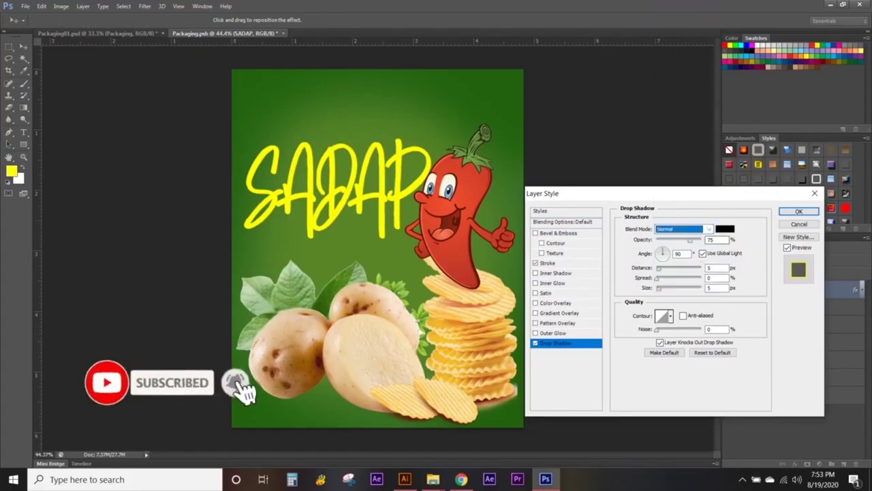
{"action": "type", "text": "75"}
{"action": "key", "text": "Tab"}
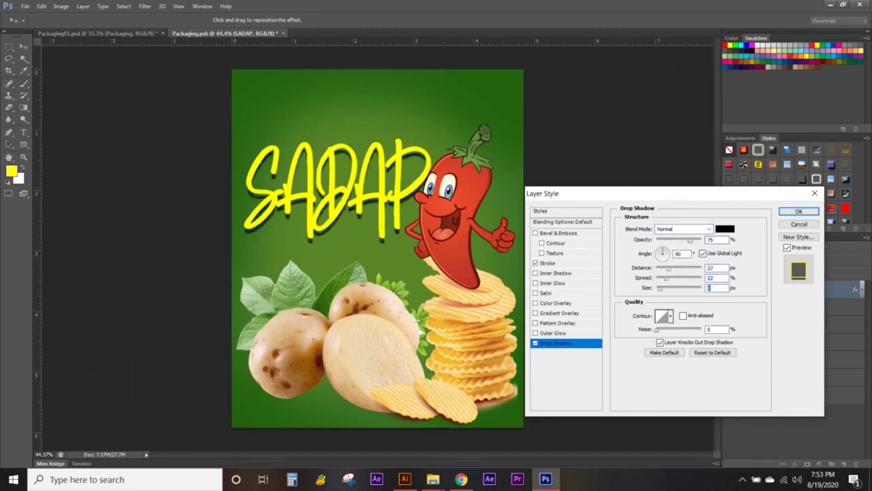
{"action": "key", "text": "Return"}
Add the Bah!! script text below SADAP and enlarge it with Free Transform
{"action": "key", "text": "t"}
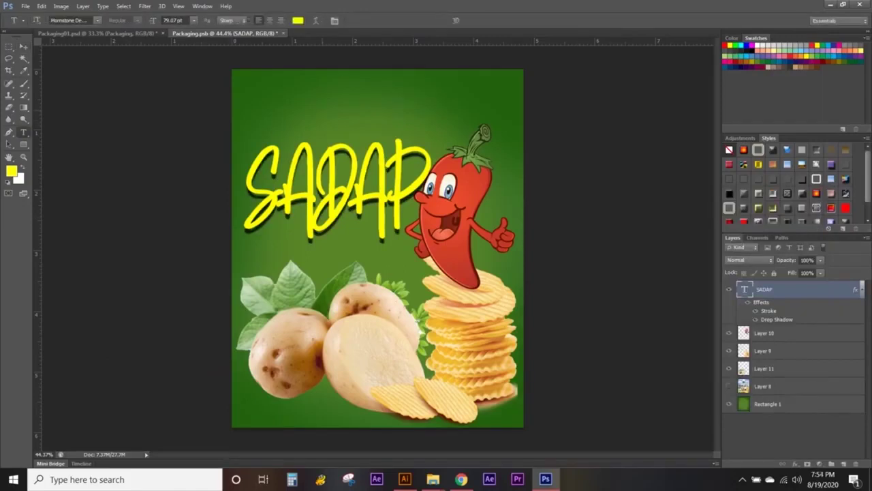
{"action": "left_click", "coordinate": [321, 110]}
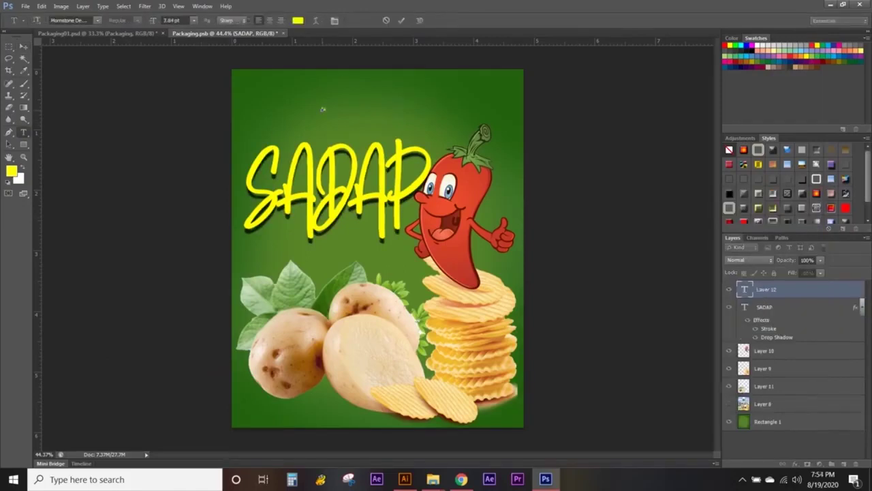
{"action": "key", "text": "ctrl+Return"}
{"action": "key", "text": "ctrl+t"}
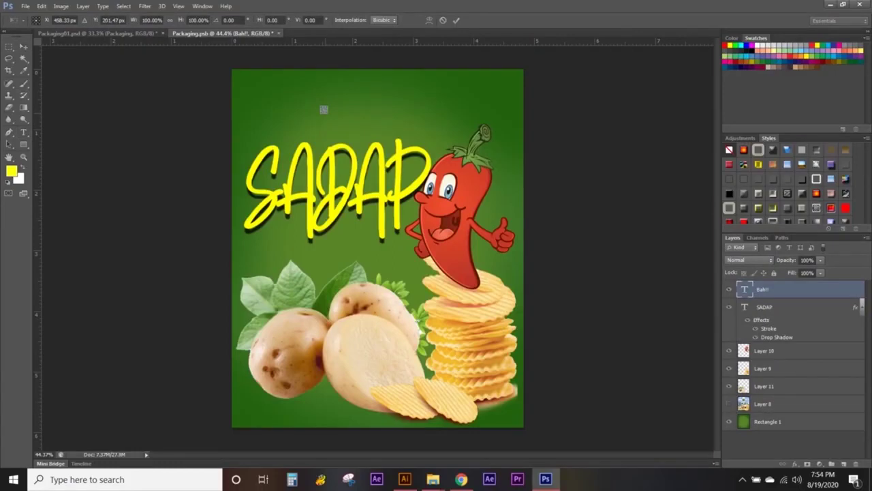
{"action": "mouse_move", "coordinate": [323, 109]}
{"action": "left_mouse_down"}
{"action": "mouse_move", "coordinate": [394, 299]}
{"action": "mouse_move", "coordinate": [368, 266]}
{"action": "mouse_move", "coordinate": [344, 266]}
{"action": "left_mouse_up"}
{"action": "key", "text": "v"}
{"action": "key", "text": "Return"}
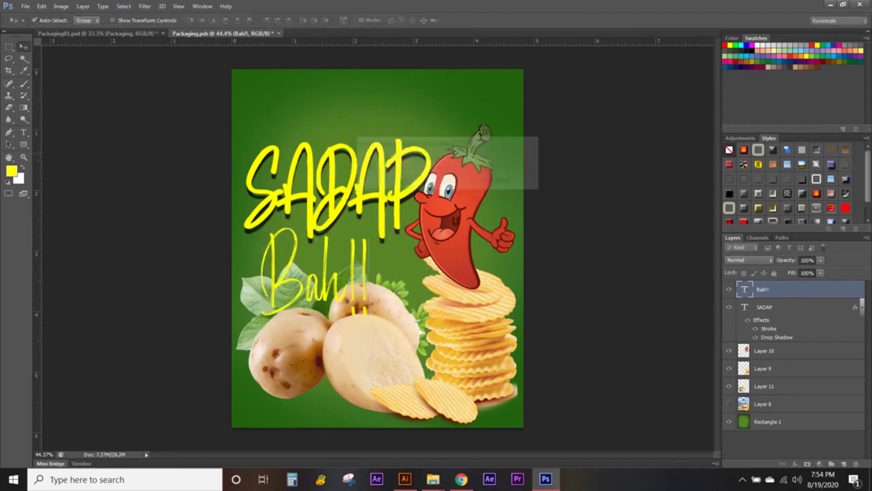
{"action": "double_click", "coordinate": [744, 289]}
{"action": "key", "text": "ctrl+Return"}
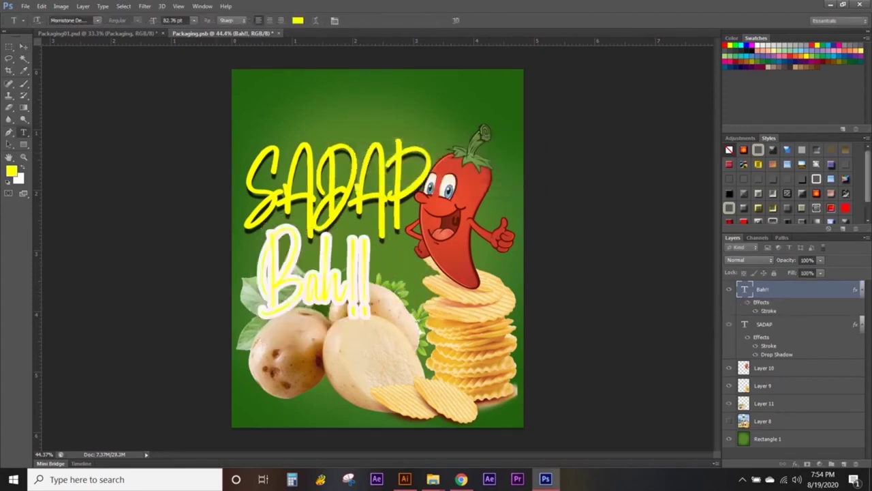
Give Bah!! a glassy chrome style and stretch it larger across the potatoes
{"action": "left_click", "coordinate": [787, 206]}
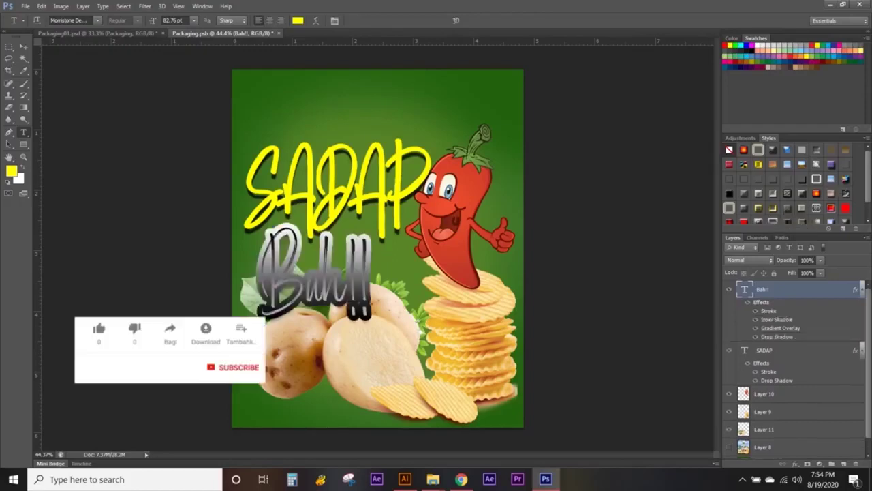
{"action": "scroll", "coordinate": [787, 206], "scroll_direction": "down", "scroll_amount": 1}
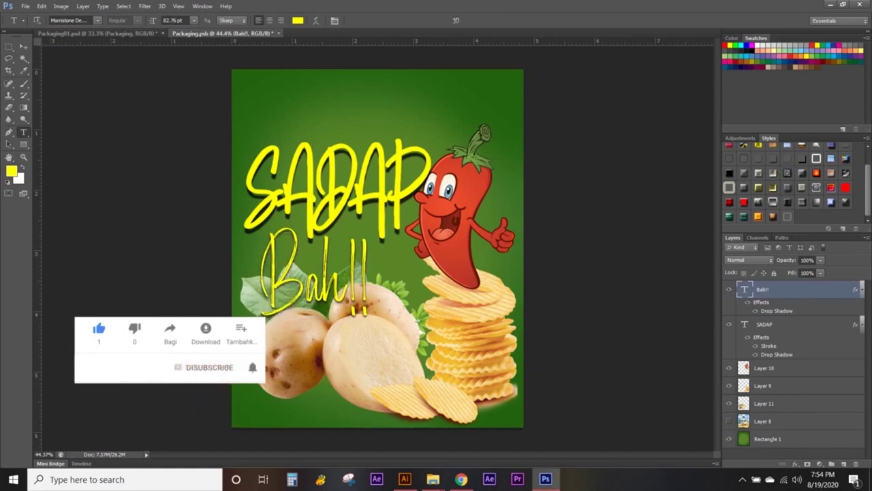
{"action": "left_click", "coordinate": [729, 187]}
{"action": "key", "text": "v"}
{"action": "key", "text": "ctrl+t"}
{"action": "mouse_move", "coordinate": [369, 341]}
{"action": "left_mouse_down"}
{"action": "mouse_move", "coordinate": [428, 290]}
{"action": "mouse_move", "coordinate": [398, 290]}
{"action": "left_mouse_up"}
{"action": "left_click", "coordinate": [23, 46]}
{"action": "left_click", "coordinate": [401, 180]}
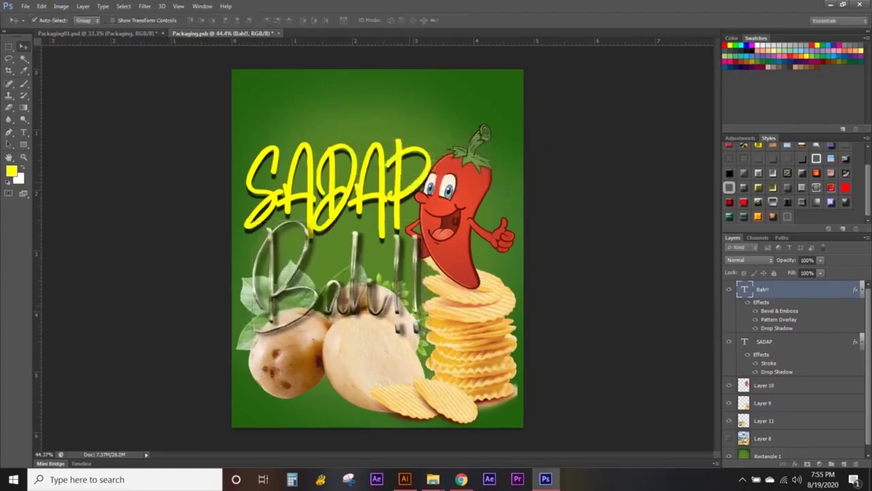
{"action": "key", "text": "ctrl+Tab"}
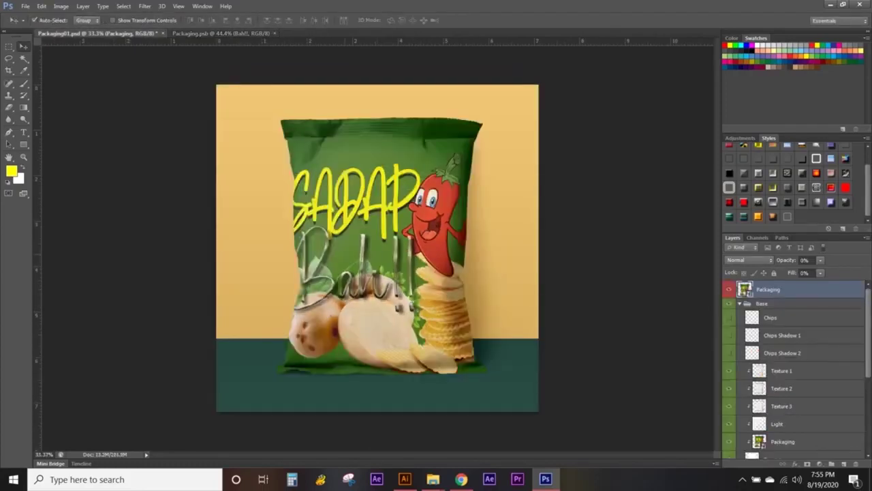
Nudge the SADAP title slightly to the right
{"action": "key", "text": "ctrl+Tab"}
{"action": "key", "text": "alt+bracketleft"}
{"action": "key", "text": "ctrl+t"}
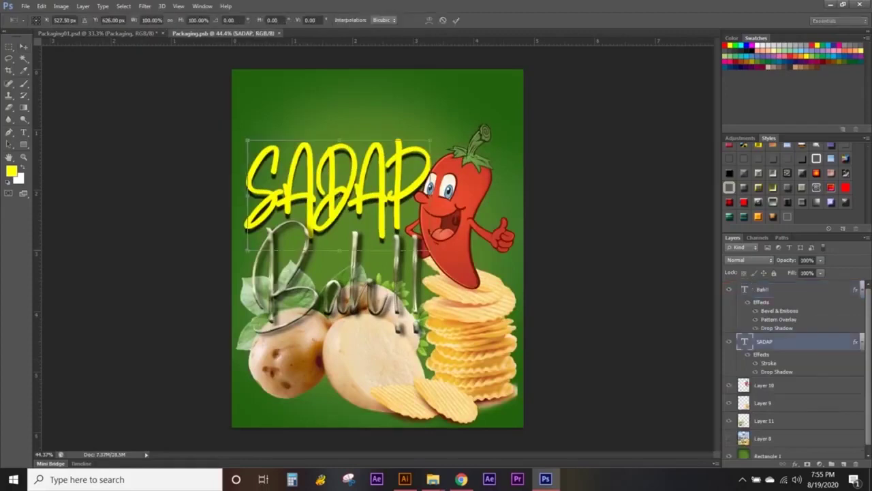
{"action": "left_click_drag", "start_coordinate": [256, 225], "coordinate": [276, 225]}
{"action": "left_click", "coordinate": [23, 46]}
{"action": "left_click", "coordinate": [384, 181]}
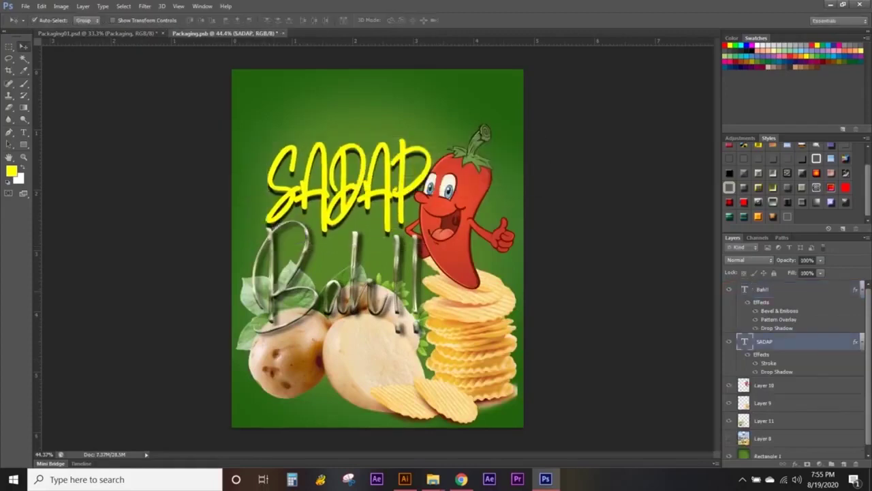
Shrink the Bah!! script and save the label artwork
{"action": "key", "text": "alt+bracketright"}
{"action": "key", "text": "ctrl+t"}
{"action": "left_click_drag", "start_coordinate": [252, 368], "coordinate": [286, 338]}
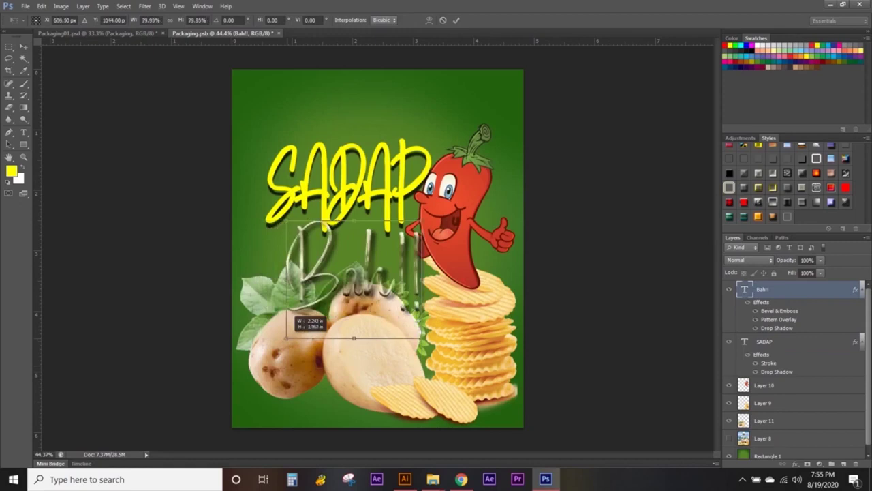
{"action": "left_click", "coordinate": [23, 45]}
{"action": "left_click", "coordinate": [384, 181]}
{"action": "left_click", "coordinate": [26, 6]}
{"action": "left_click", "coordinate": [35, 132]}
Lower Bah!! over the potatoes, reposition SADAP, and move the chili layer to the top
{"action": "left_click", "coordinate": [156, 33]}
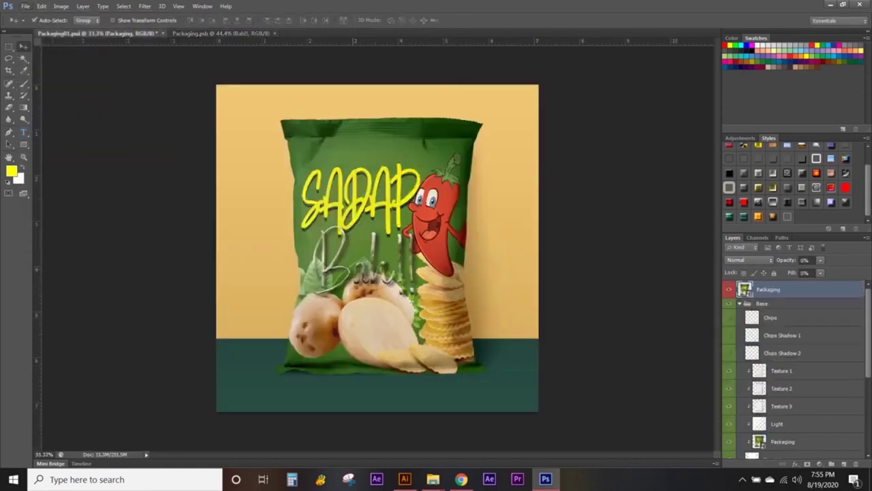
{"action": "left_click", "coordinate": [222, 33]}
{"action": "left_click_drag", "start_coordinate": [347, 286], "coordinate": [343, 302]}
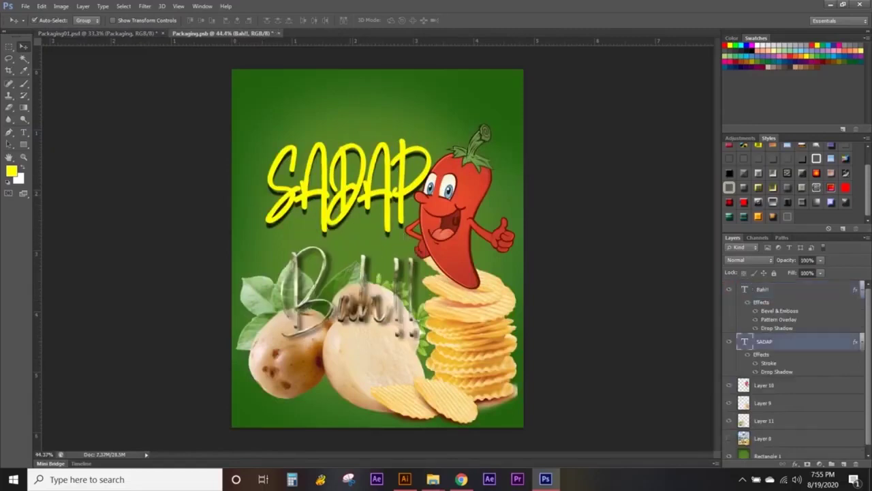
{"action": "left_click_drag", "start_coordinate": [344, 173], "coordinate": [355, 196]}
{"action": "left_click_drag", "start_coordinate": [764, 385], "coordinate": [763, 286]}
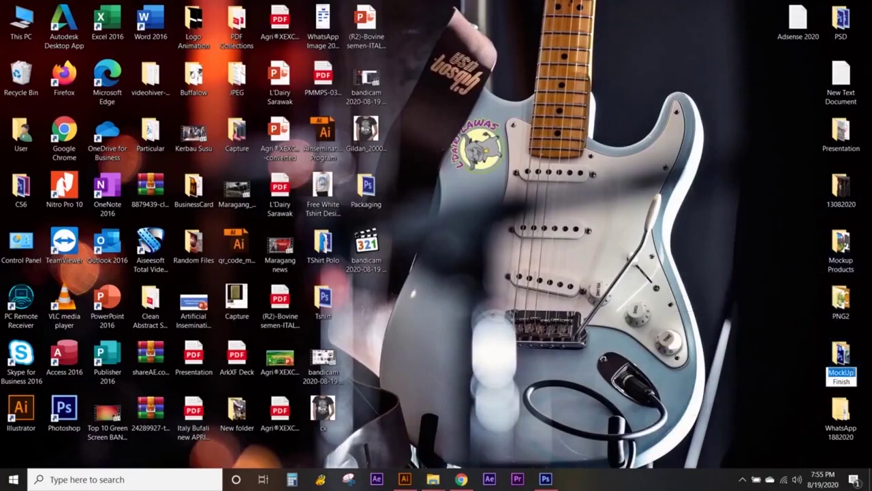
Open gradient and Borneo_Chips from MockUp Finish > Borneo_label in Photoshop
{"action": "double_click", "coordinate": [841, 361]}
{"action": "double_click", "coordinate": [498, 109]}
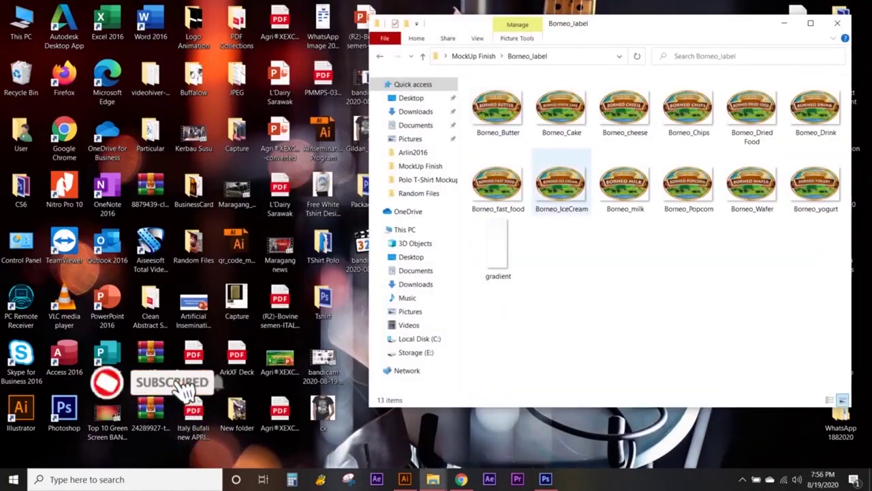
{"action": "left_click_drag", "start_coordinate": [497, 254], "coordinate": [64, 412]}
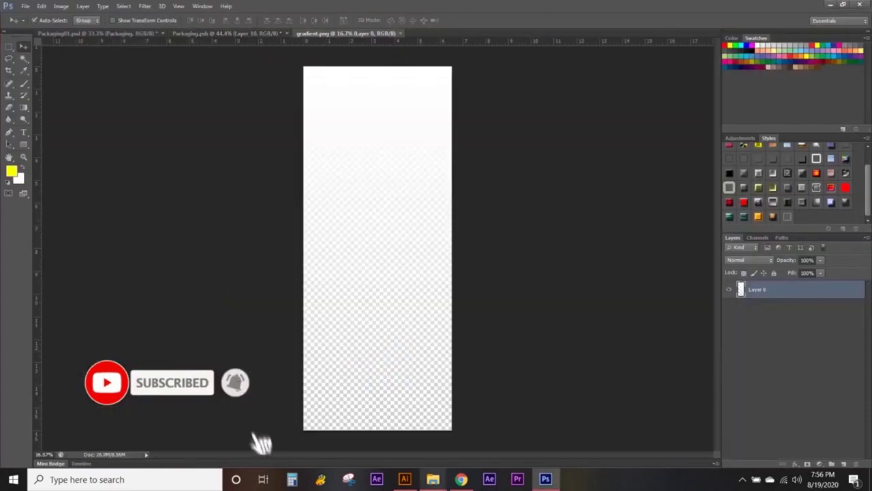
{"action": "left_click", "coordinate": [477, 426]}
{"action": "left_click", "coordinate": [828, 4]}
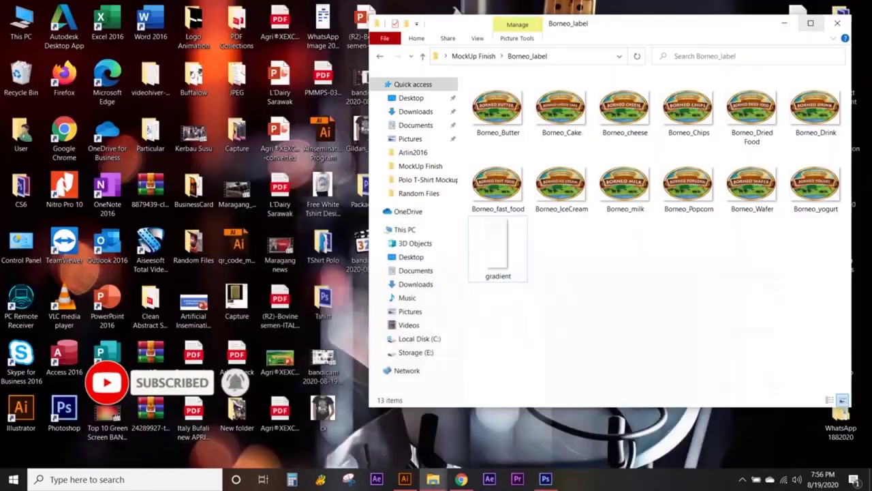
{"action": "left_click_drag", "start_coordinate": [689, 109], "coordinate": [64, 409]}
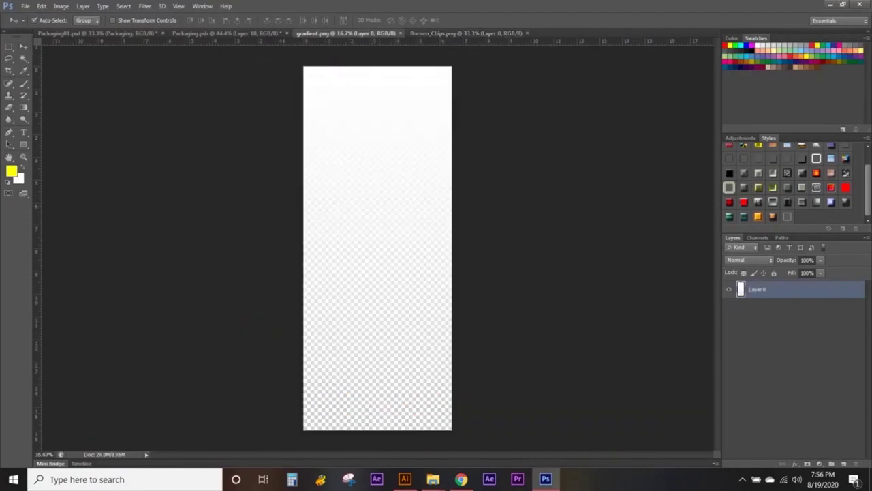
Shrink the gradient image down into a small strip
{"action": "key", "text": "ctrl+t"}
{"action": "left_click_drag", "start_coordinate": [303, 430], "coordinate": [420, 144]}
{"action": "left_click", "coordinate": [23, 46]}
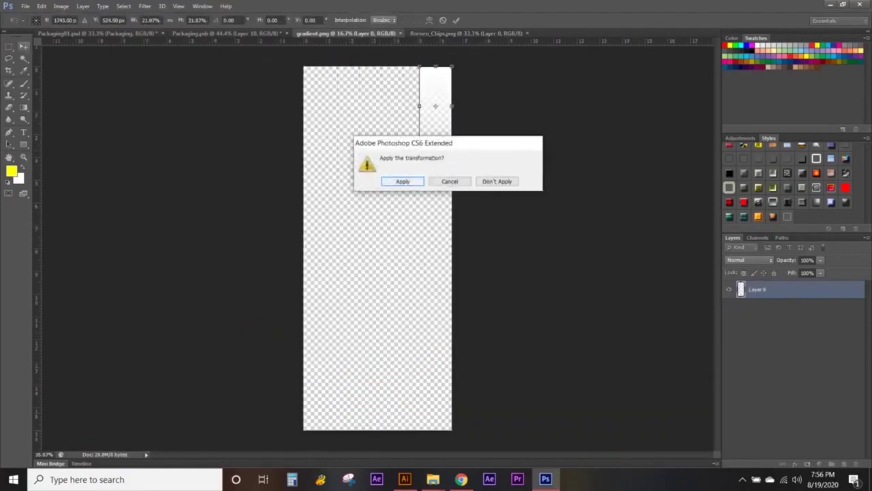
Place the gradient strip on the label and narrow it near the top centre
{"action": "left_click", "coordinate": [403, 179]}
{"action": "left_click_drag", "start_coordinate": [403, 179], "coordinate": [395, 87]}
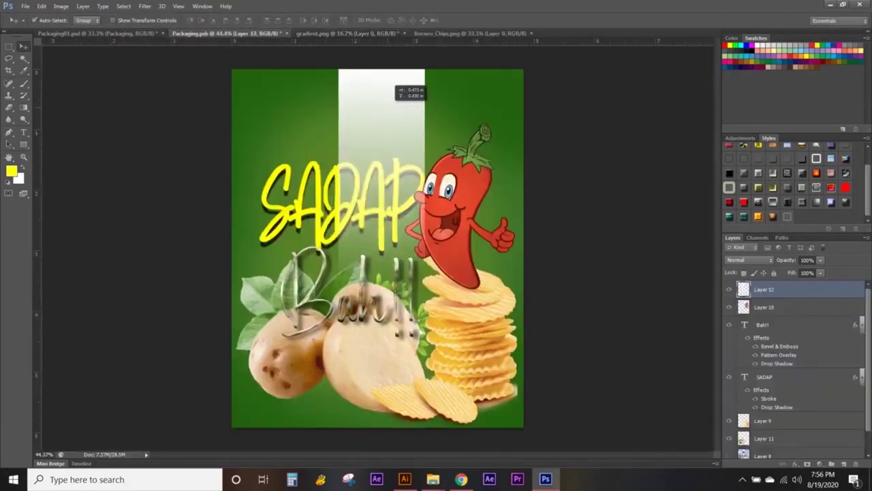
{"action": "key", "text": "ctrl+t"}
{"action": "left_click_drag", "start_coordinate": [423, 273], "coordinate": [425, 192]}
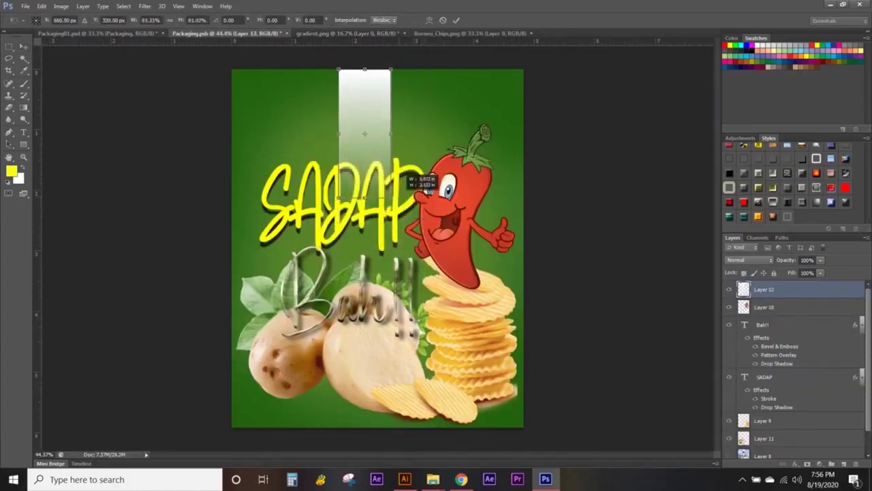
{"action": "left_click_drag", "start_coordinate": [362, 71], "coordinate": [373, 71]}
{"action": "key", "text": "v"}
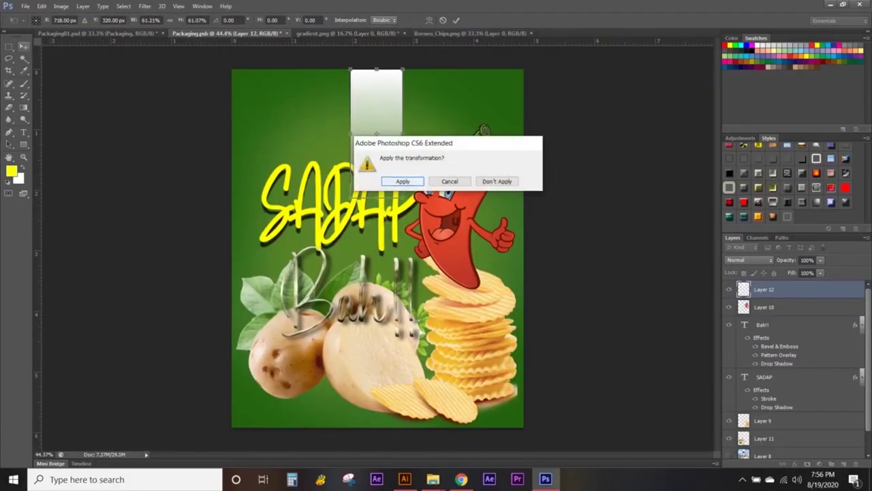
{"action": "key", "text": "Return"}
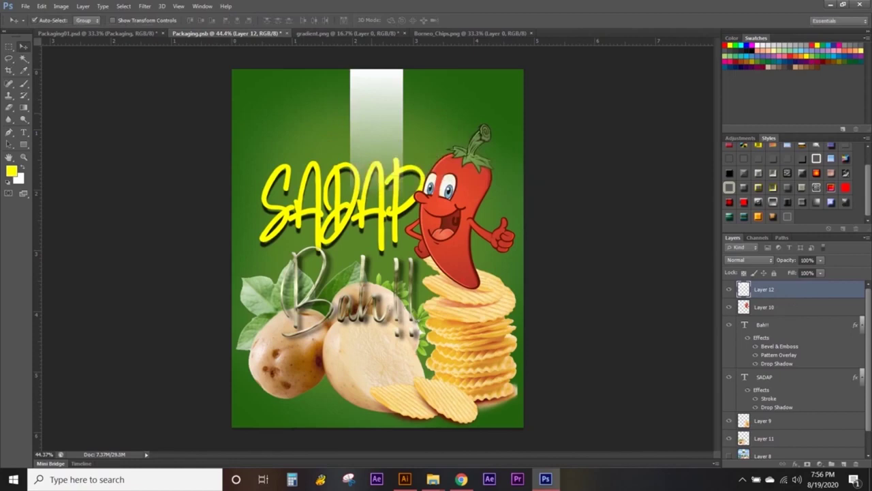
Stack SADAP above the gradient strip and the chili layer above SADAP
{"action": "left_click", "coordinate": [764, 377]}
{"action": "key", "text": "ctrl+shift+bracketright"}
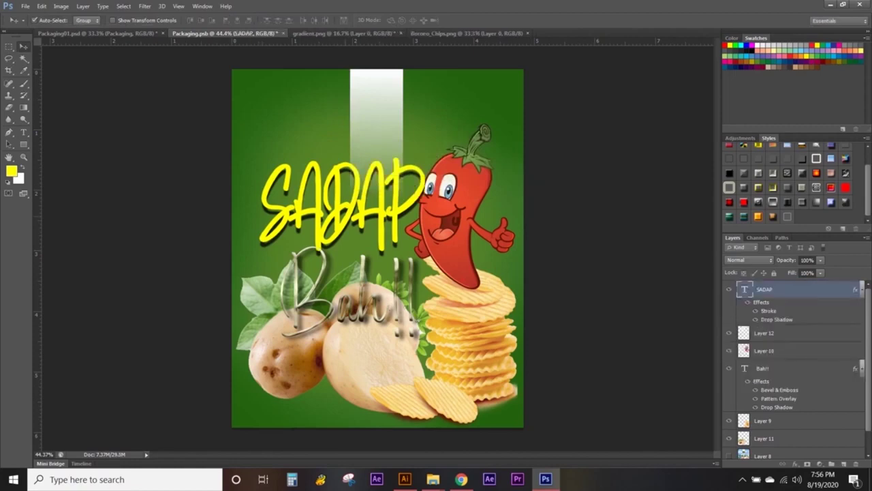
{"action": "left_click", "coordinate": [764, 350]}
{"action": "key", "text": "ctrl+shift+bracketright"}
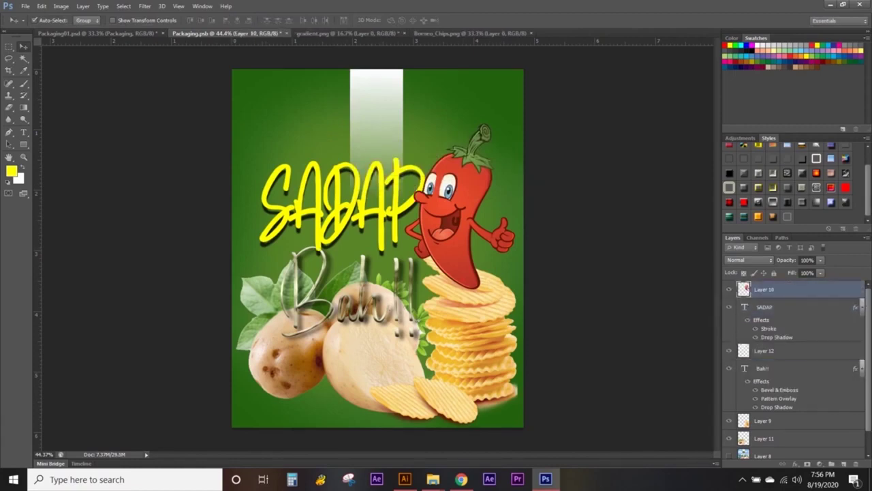
Shrink the Borneo Chips logo and copy it onto the label artwork
{"action": "left_click", "coordinate": [470, 33]}
{"action": "key", "text": "ctrl+t"}
{"action": "left_click_drag", "start_coordinate": [96, 248], "coordinate": [552, 92]}
{"action": "left_click", "coordinate": [402, 180]}
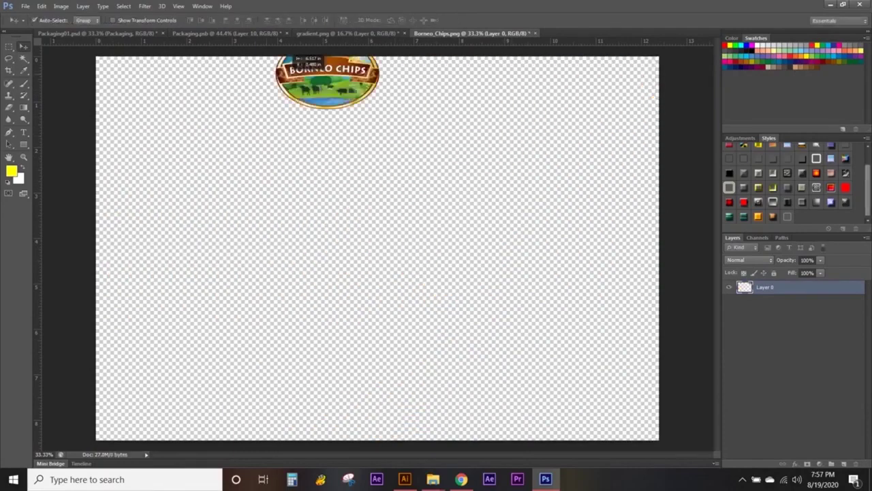
{"action": "left_click_drag", "start_coordinate": [605, 92], "coordinate": [333, 136]}
Close the Borneo_Chips and gradient documents without saving changes
{"action": "left_click", "coordinate": [535, 33]}
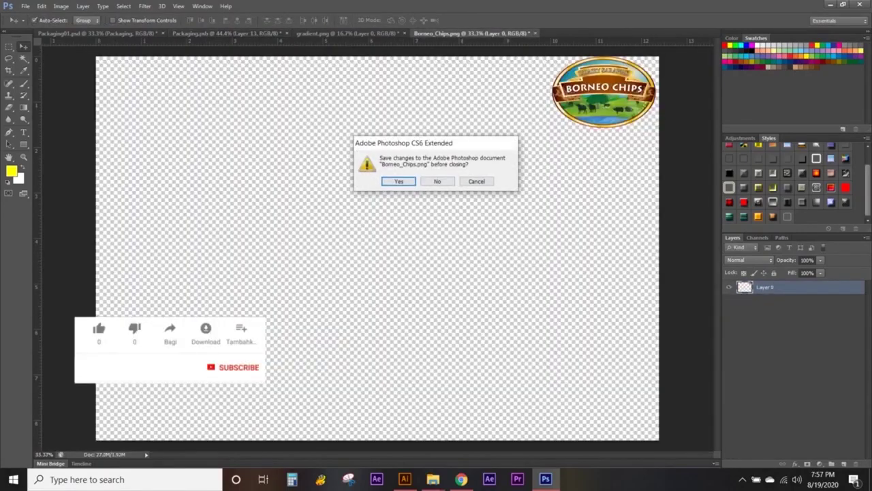
{"action": "left_click", "coordinate": [436, 181]}
{"action": "left_click", "coordinate": [347, 33]}
{"action": "left_click", "coordinate": [405, 33]}
Scale the Borneo Chips logo and position it at the top centre of the label
{"action": "left_click", "coordinate": [436, 180]}
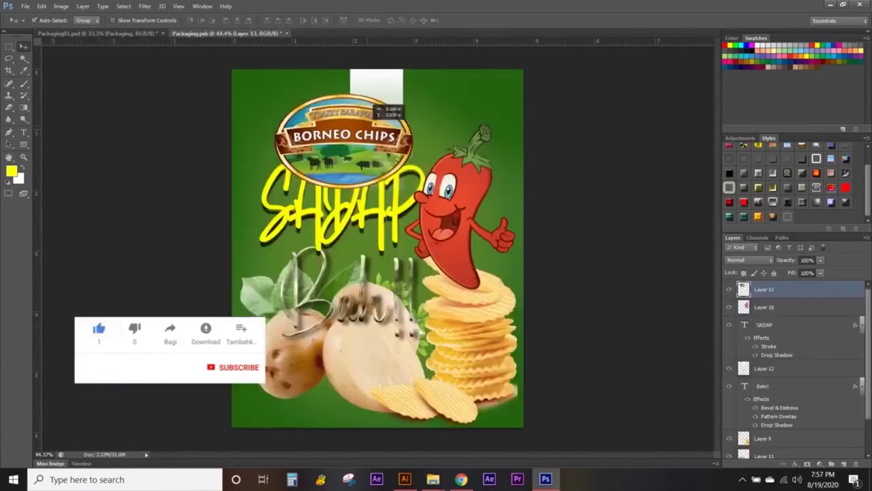
{"action": "scroll", "coordinate": [205, 416], "scroll_direction": "up", "scroll_amount": 3}
{"action": "scroll", "coordinate": [368, 245], "scroll_direction": "up", "scroll_amount": 2}
{"action": "key", "text": "ctrl+t"}
{"action": "left_click_drag", "start_coordinate": [191, 78], "coordinate": [365, 94]}
{"action": "left_click_drag", "start_coordinate": [436, 144], "coordinate": [342, 170]}
{"action": "left_click_drag", "start_coordinate": [415, 221], "coordinate": [425, 224]}
{"action": "key", "text": "v"}
{"action": "key", "text": "Return"}
Save the label artwork and return to the bag mockup
{"action": "left_click", "coordinate": [24, 6]}
{"action": "left_click", "coordinate": [41, 129]}
{"action": "left_click", "coordinate": [95, 33]}
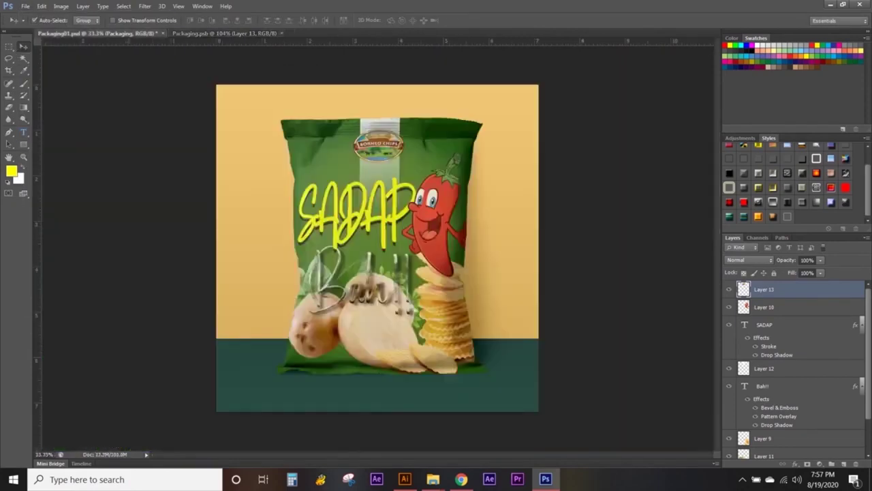
Zoom in and out to inspect the finished chip-bag mockup
{"action": "scroll", "coordinate": [347, 146], "scroll_direction": "up", "scroll_amount": 3}
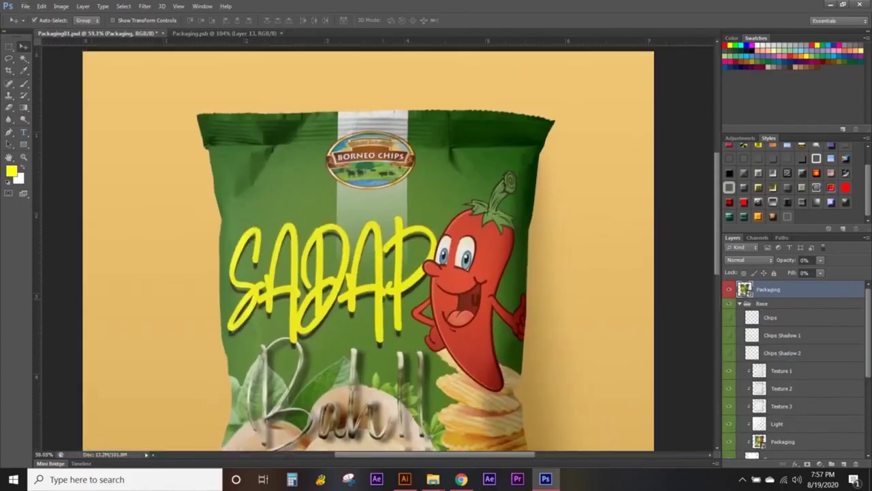
{"action": "scroll", "coordinate": [348, 147], "scroll_direction": "up", "scroll_amount": 1}
{"action": "scroll", "coordinate": [374, 245], "scroll_direction": "down", "scroll_amount": 2}
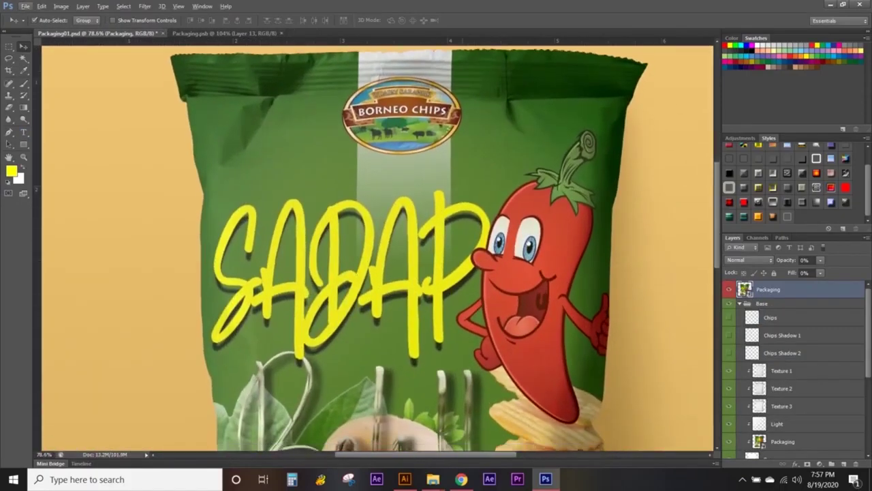
{"action": "scroll", "coordinate": [375, 245], "scroll_direction": "down", "scroll_amount": 2}
{"action": "scroll", "coordinate": [375, 245], "scroll_direction": "down", "scroll_amount": 3}
{"action": "scroll", "coordinate": [375, 245], "scroll_direction": "up", "scroll_amount": 1}
{"action": "scroll", "coordinate": [374, 246], "scroll_direction": "down", "scroll_amount": 1}
{"action": "scroll", "coordinate": [375, 245], "scroll_direction": "up", "scroll_amount": 3}
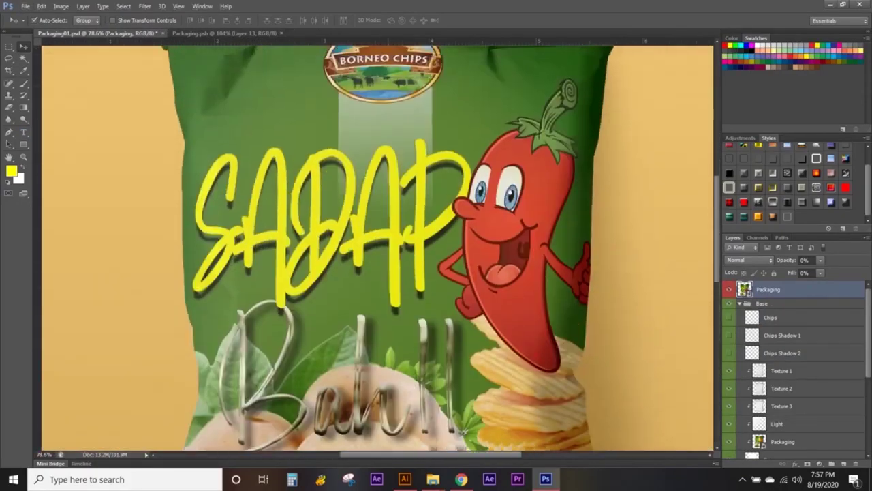
{"action": "scroll", "coordinate": [375, 245], "scroll_direction": "down", "scroll_amount": 2}
{"action": "scroll", "coordinate": [375, 245], "scroll_direction": "down", "scroll_amount": 2}
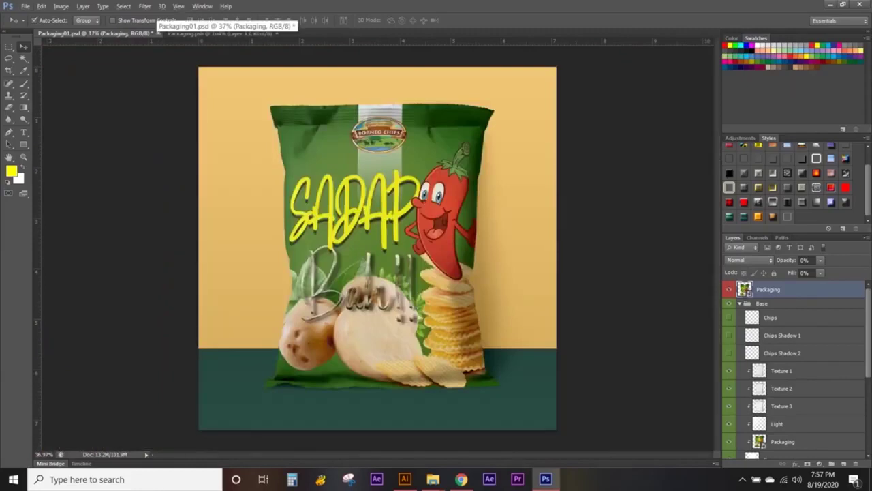
Save the mockup as Packaging01 in JPEG format with default quality options
{"action": "left_click", "coordinate": [26, 5]}
{"action": "left_click", "coordinate": [37, 142]}
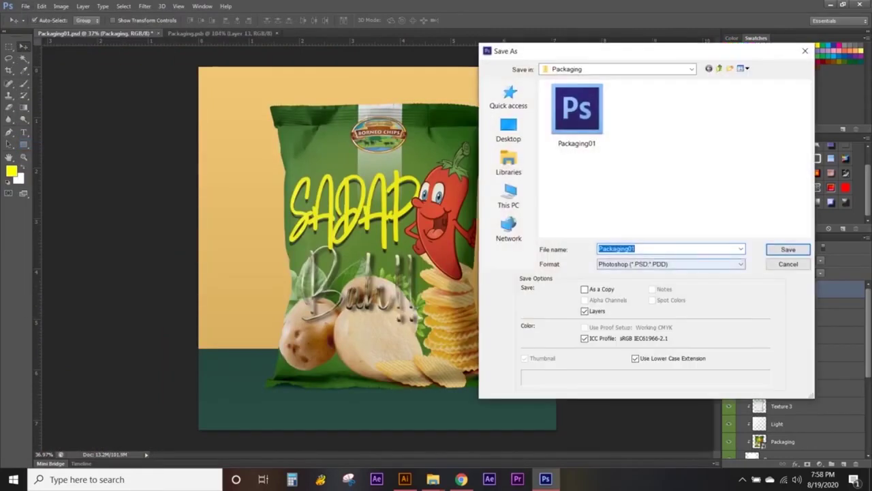
{"action": "left_click", "coordinate": [671, 263]}
{"action": "left_click", "coordinate": [654, 338]}
{"action": "left_click", "coordinate": [788, 249]}
{"action": "key", "text": "Return"}
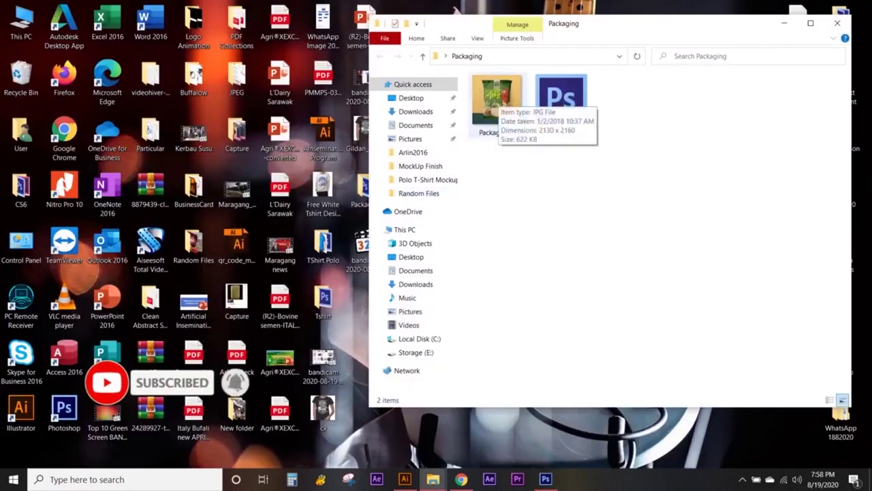
Open Packaging01.jpg in Photos and zoom in on the SADAP title and chili mascot
{"action": "key", "text": "Return"}
{"action": "scroll", "coordinate": [409, 293], "scroll_direction": "up", "scroll_amount": 5}
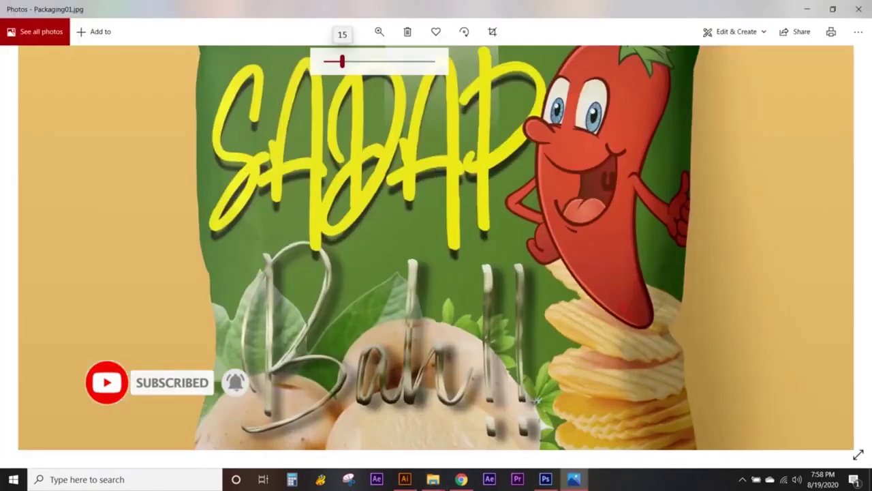